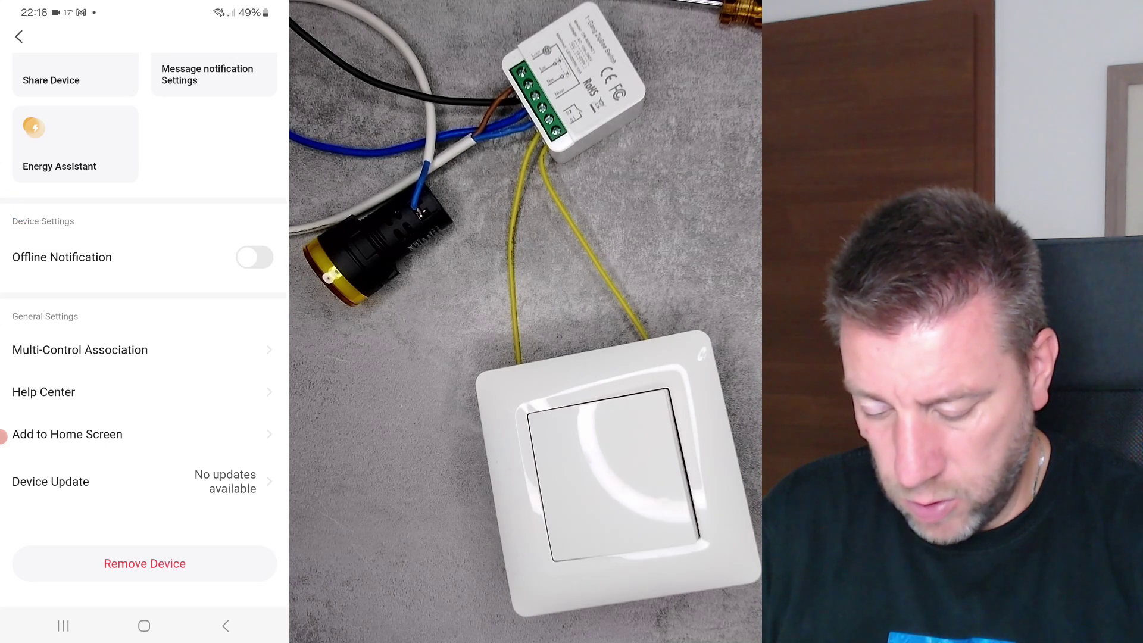
Step: Look through the multi-control association and Energy Assistant pages of the small zb device, closing each one
left_click(80, 349)
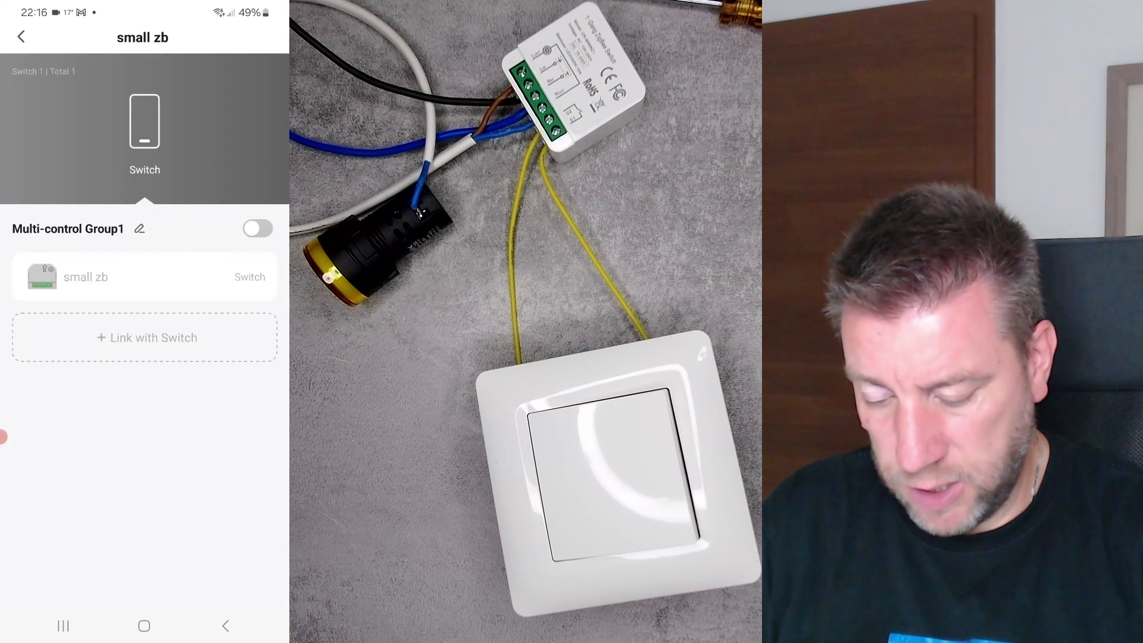
left_click(21, 37)
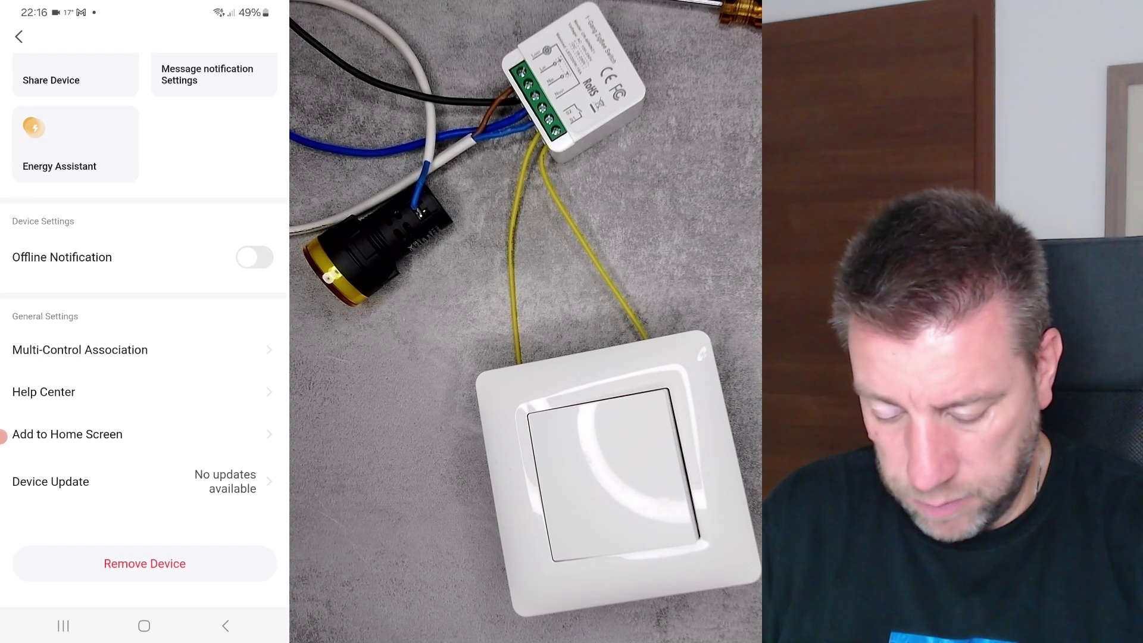
scroll(143, 297, "up", 5)
left_click(73, 382)
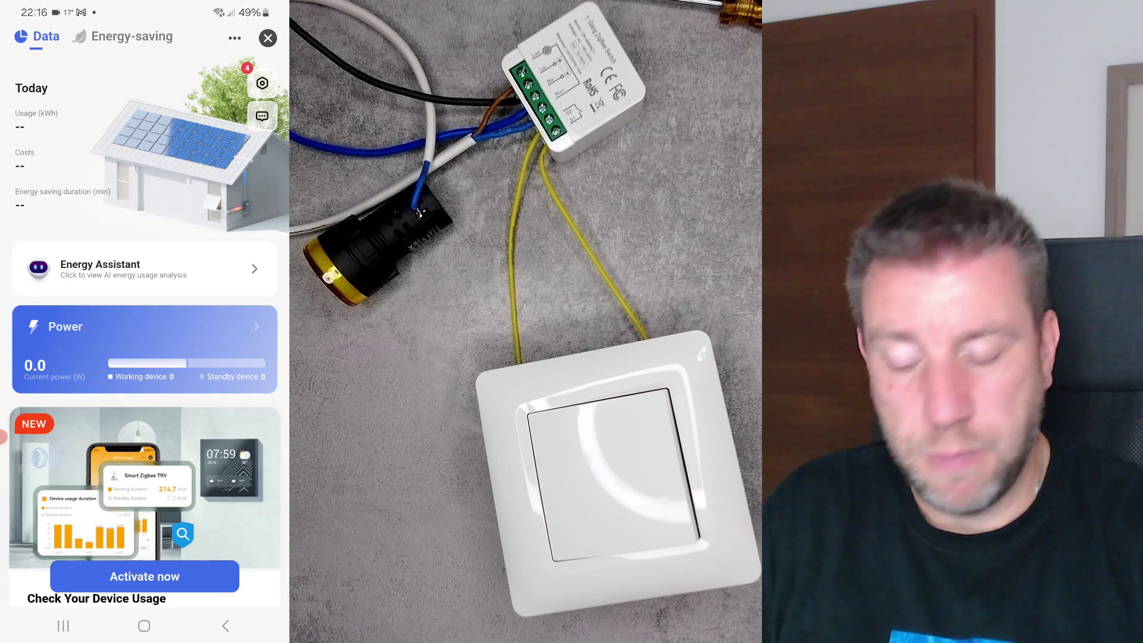
left_click(268, 38)
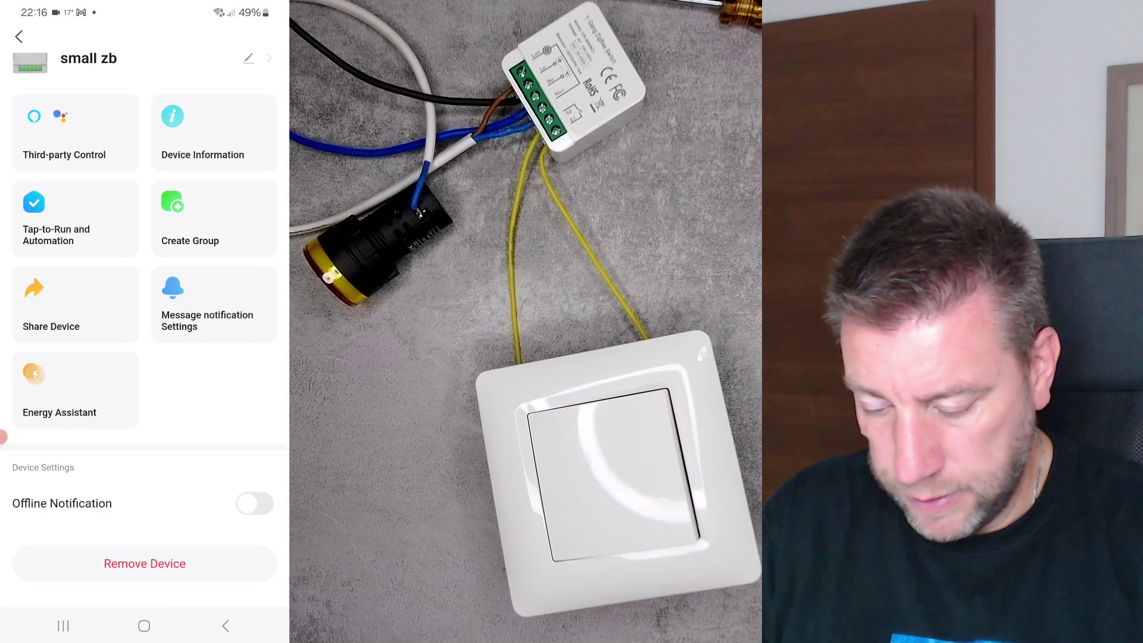
Step: Test the small zb switch by turning it on and off, and reopen it from the gateway's device list
left_click_drag(3, 437, 24, 436)
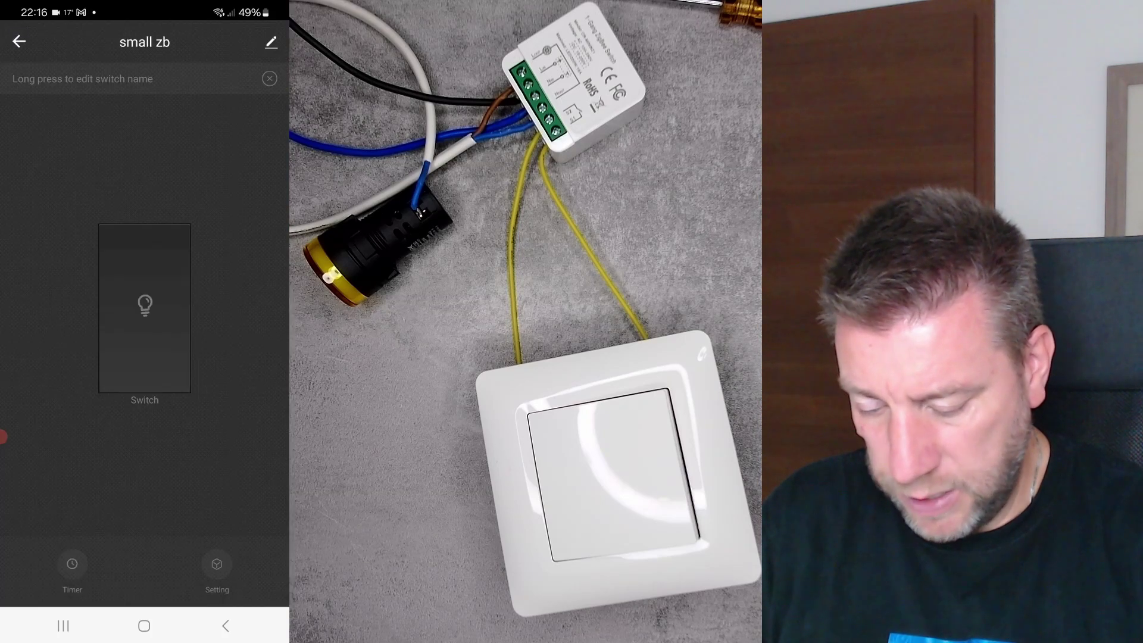
left_click(143, 322)
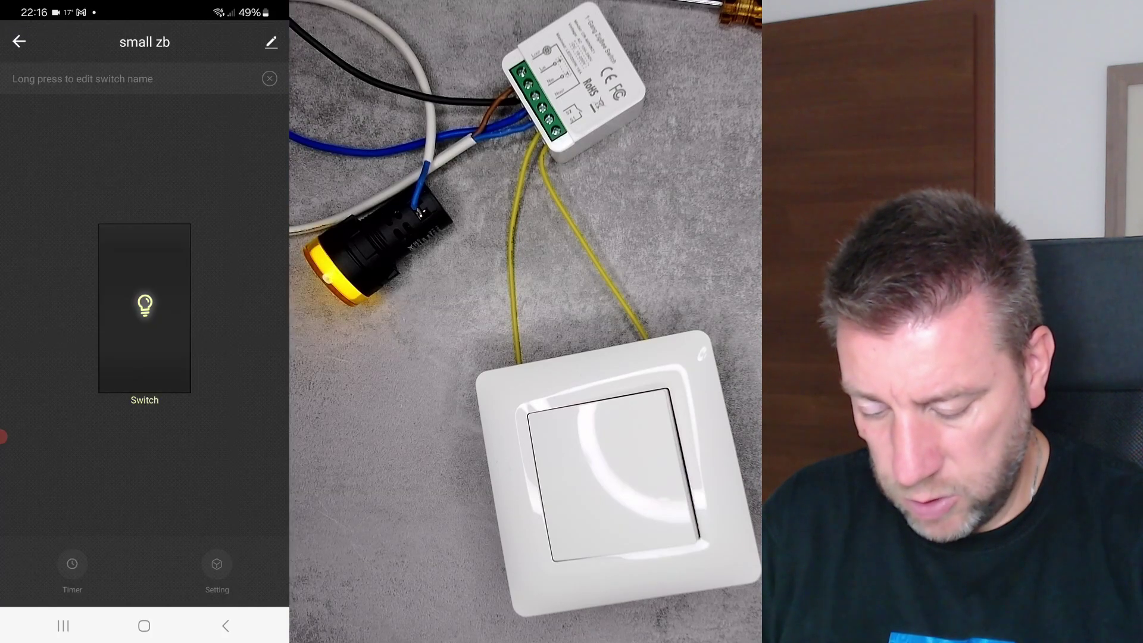
left_click(145, 307)
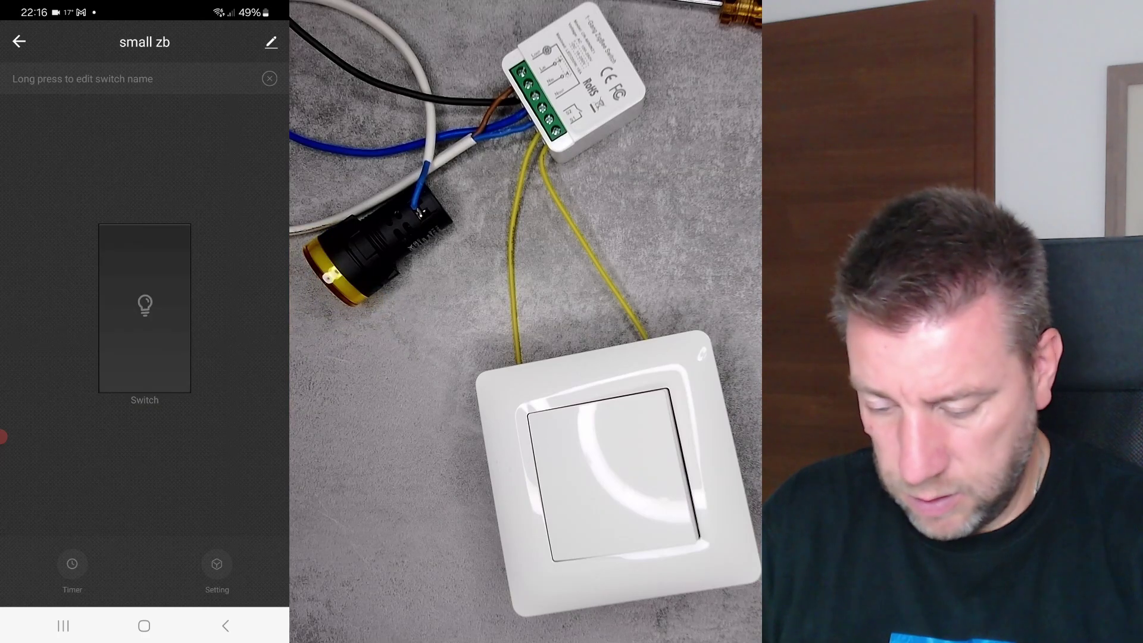
left_click(19, 41)
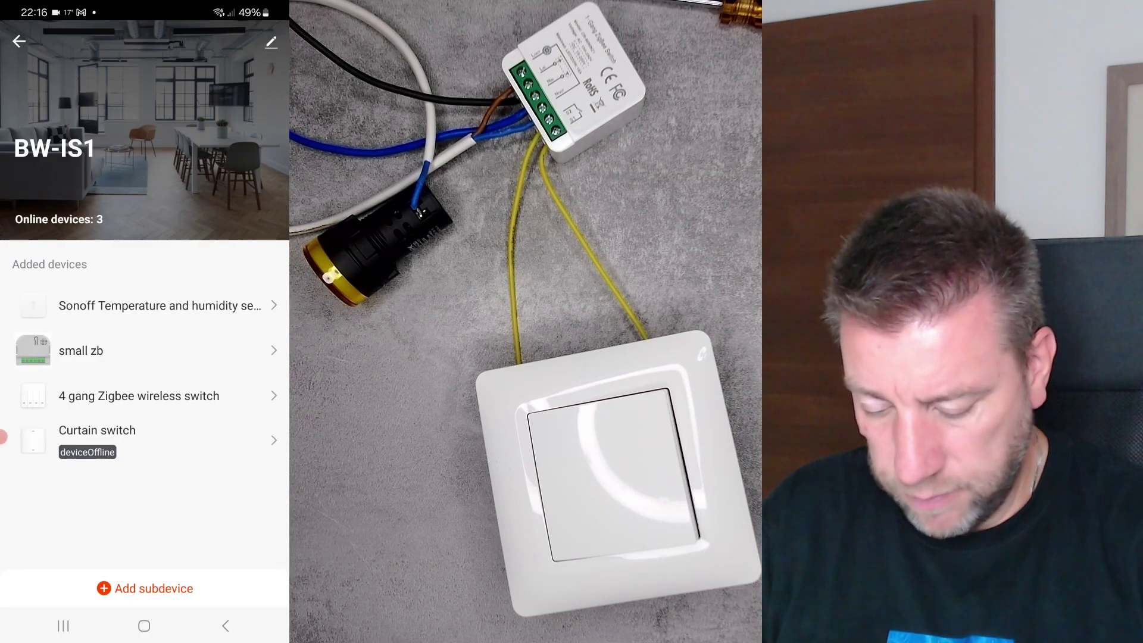
left_click(116, 346)
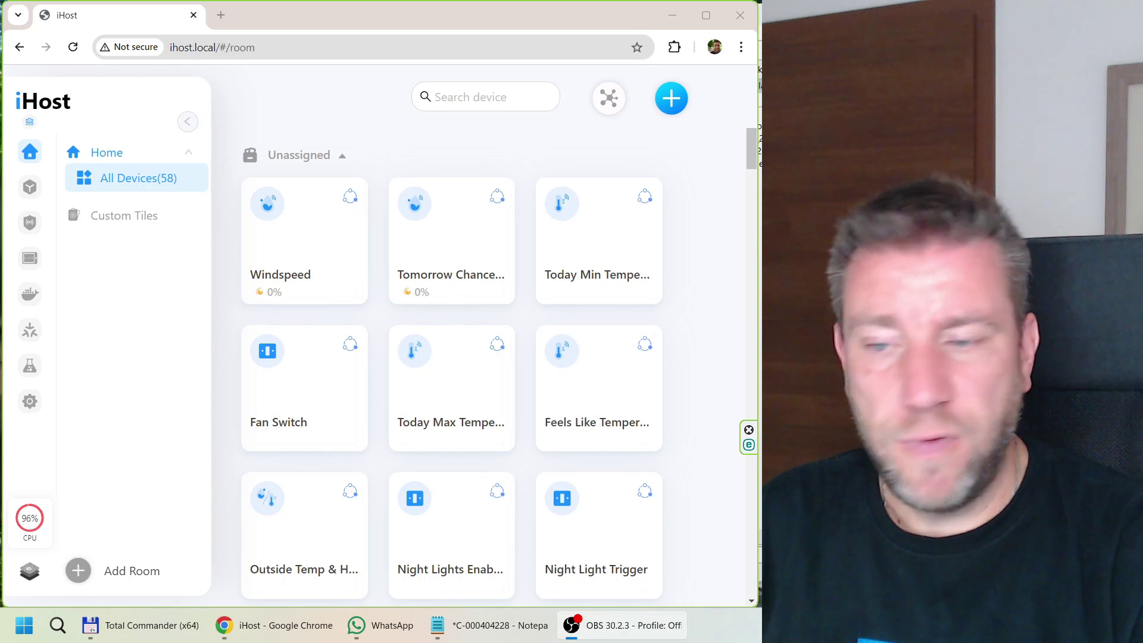
Step: Switch to the iHost web interface and start pairing a new Zigbee device
left_click(670, 98)
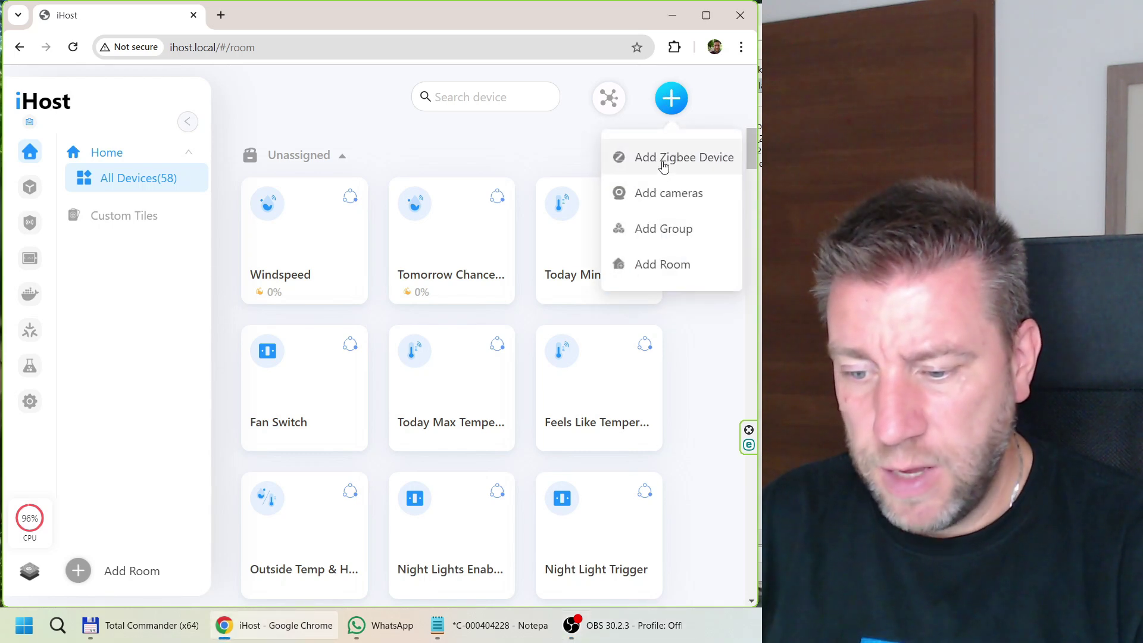
left_click(664, 165)
left_click(493, 555)
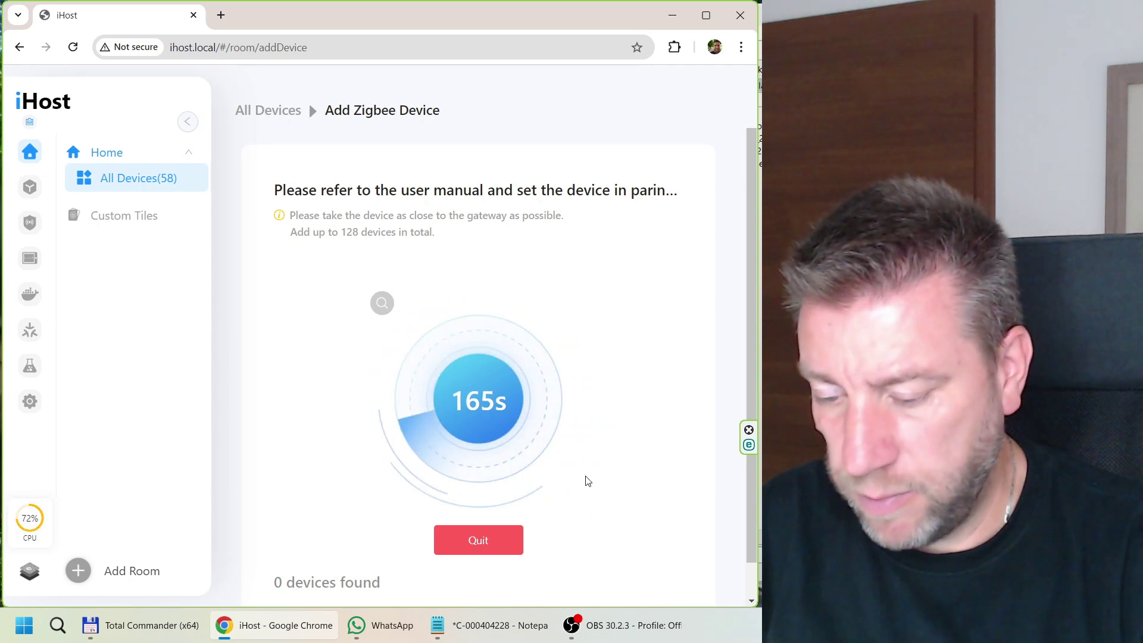
Step: Rename the newly found device as Mini ZB, save the name and end the pairing search
scroll(665, 435, "down", 1)
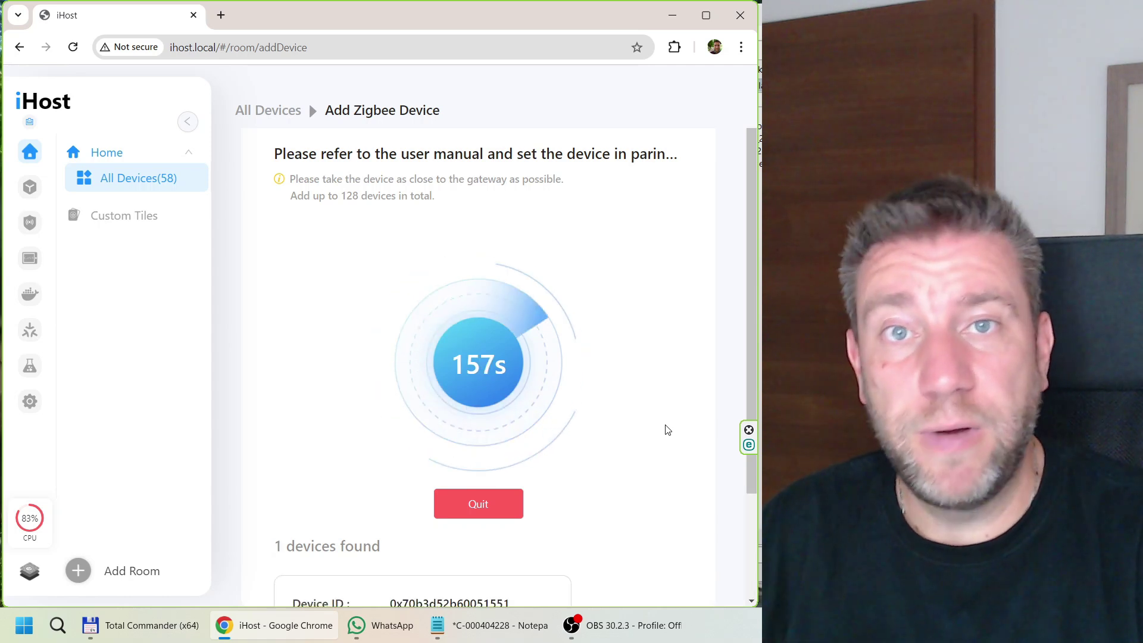
scroll(649, 408, "down", 2)
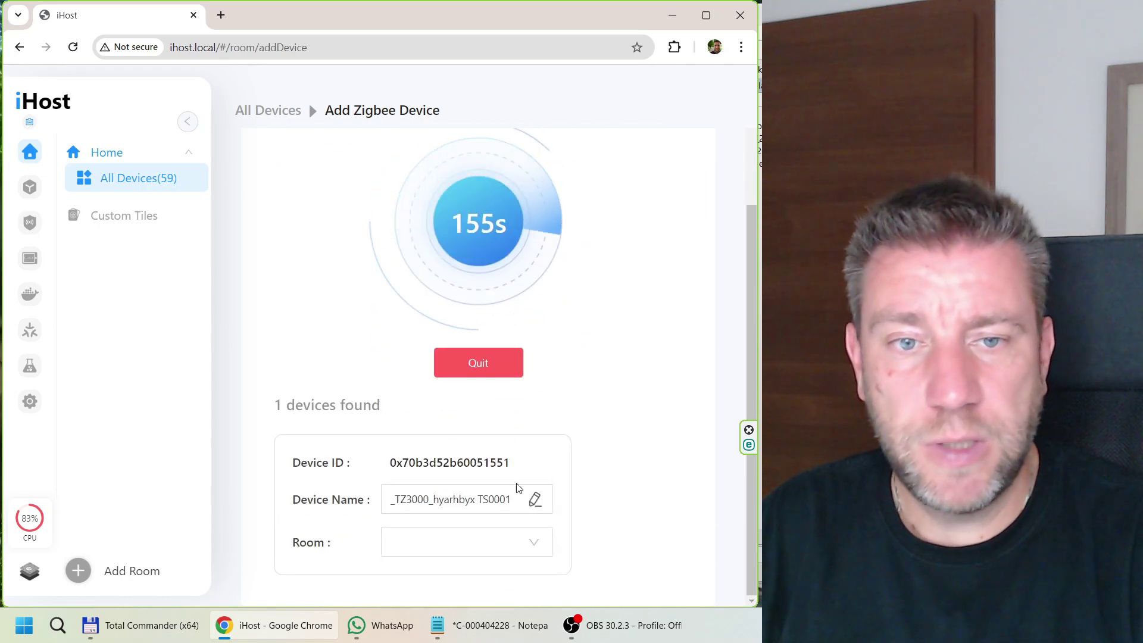
left_click(534, 500)
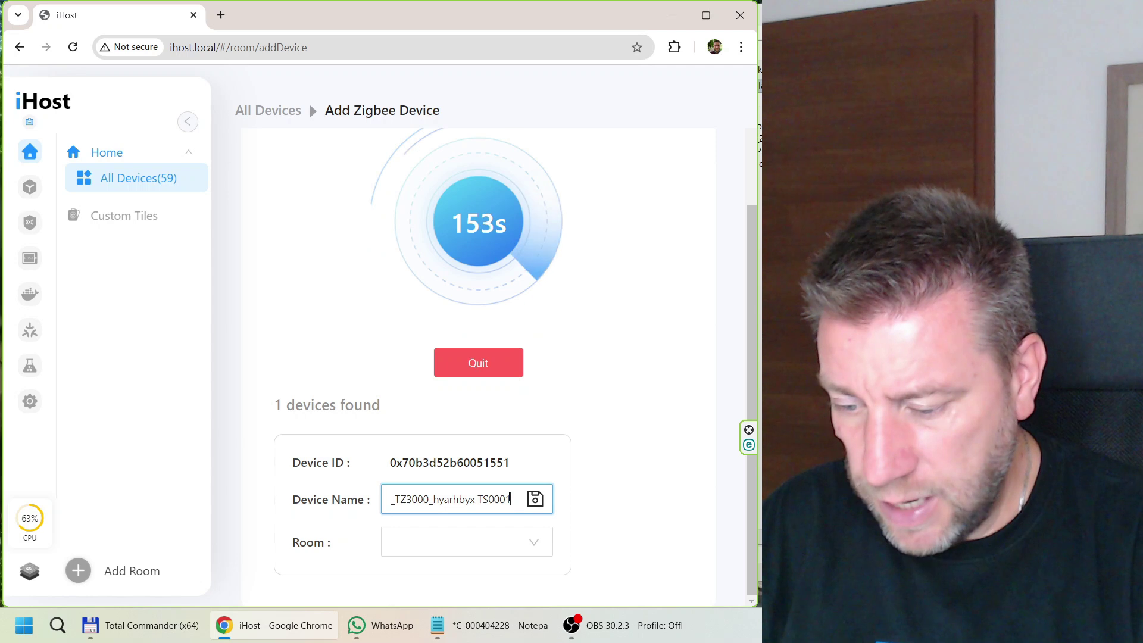
left_click_drag(511, 500, 332, 492)
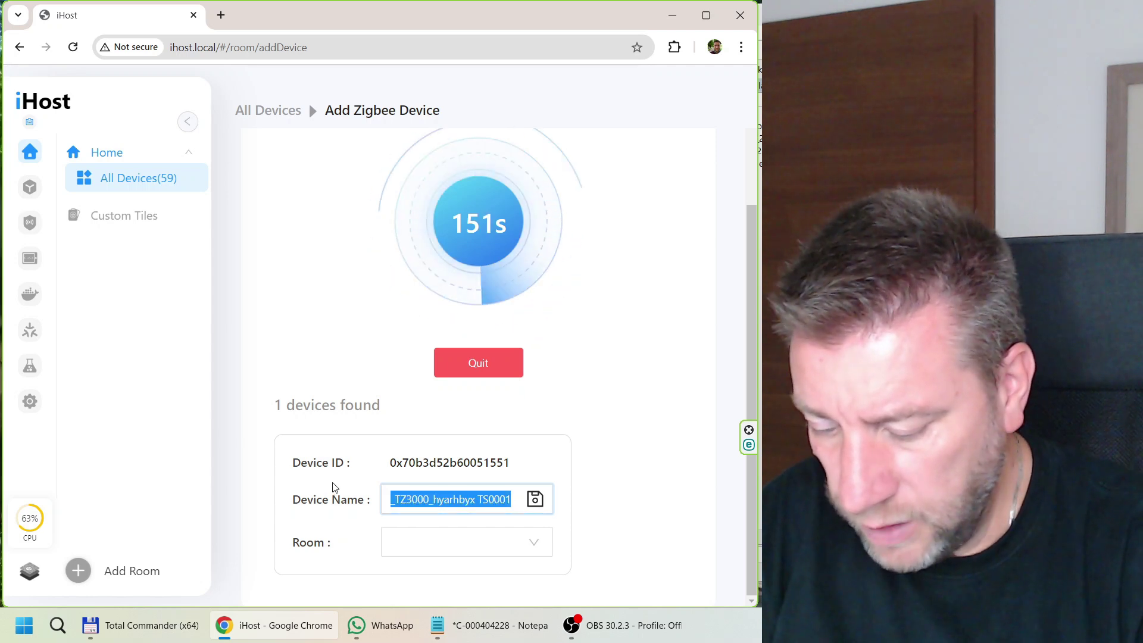
type("Mini ZB")
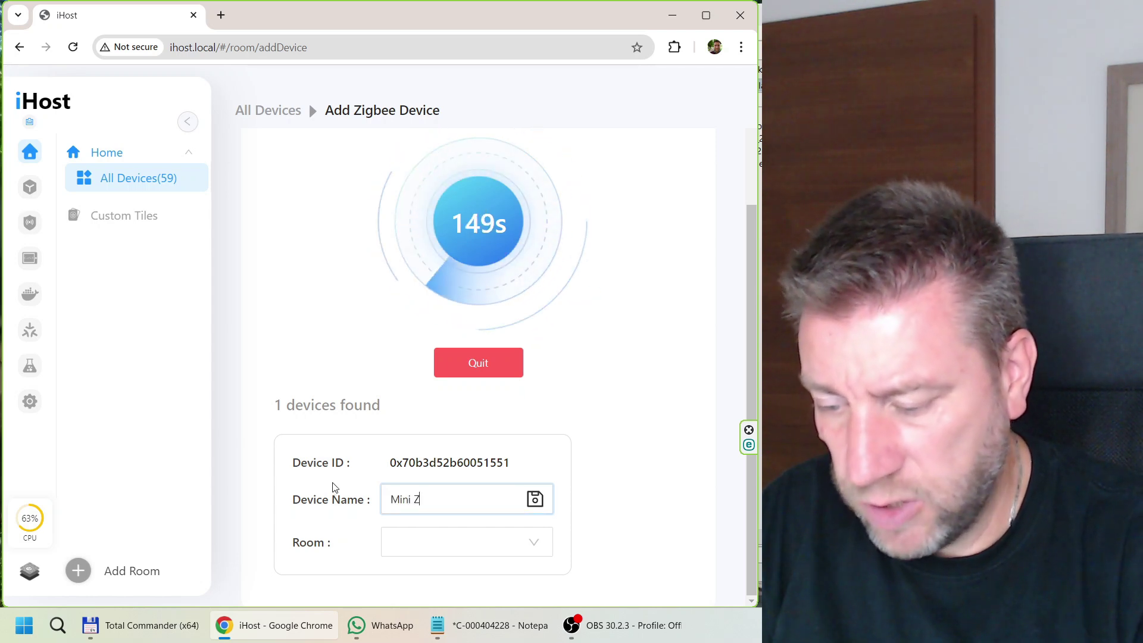
left_click(534, 499)
left_click(476, 363)
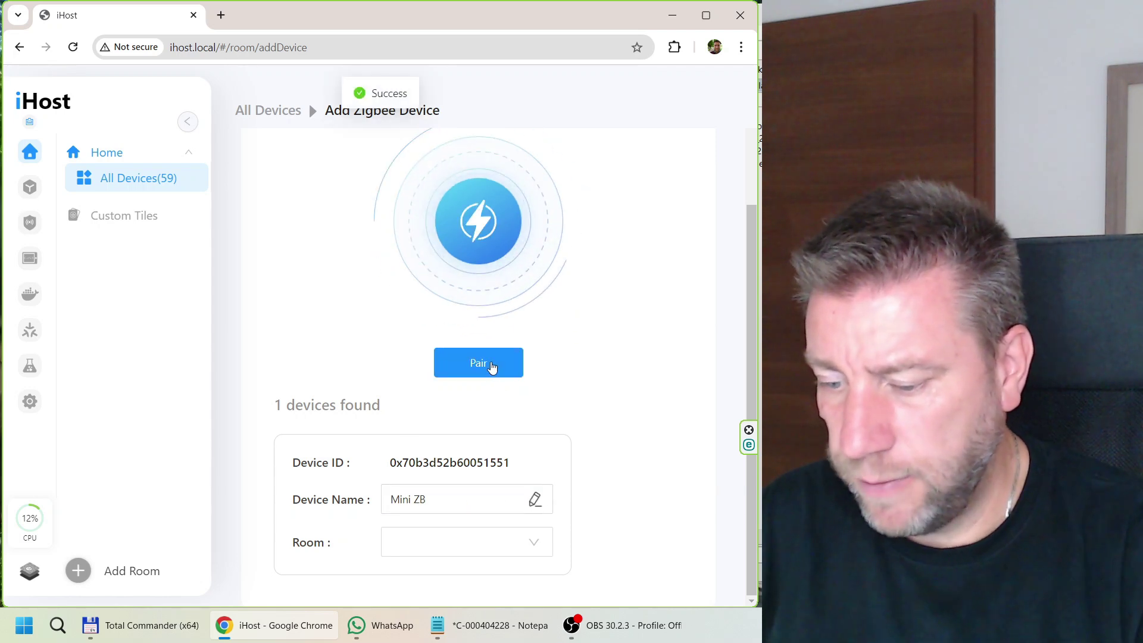
Step: Return from the Zigbee pairing page to the list of all devices
left_click(99, 158)
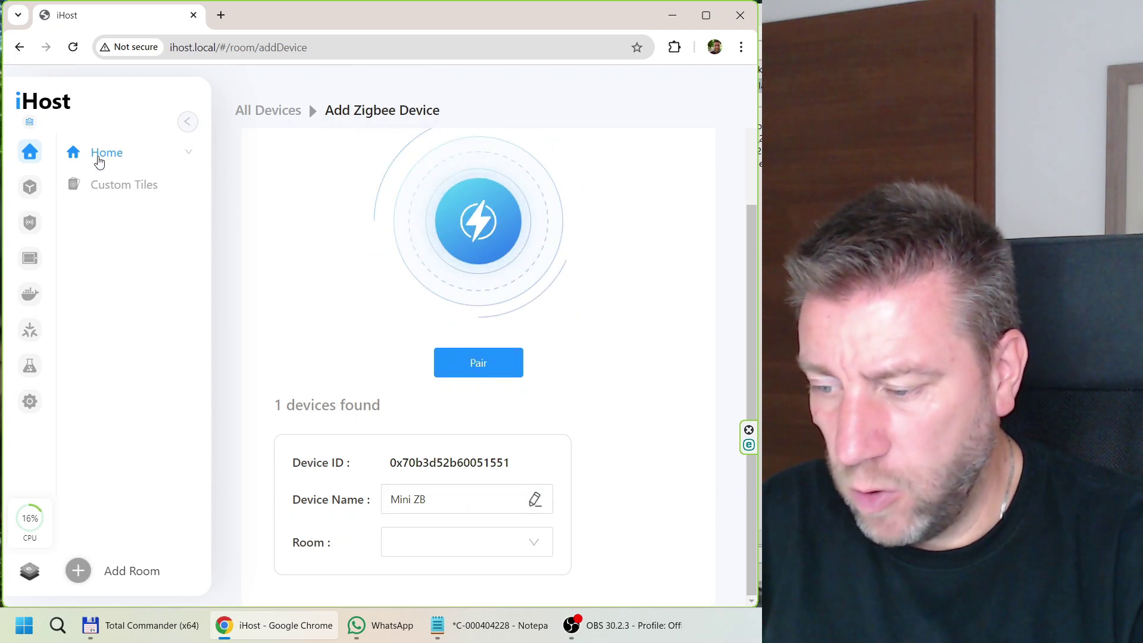
left_click(100, 154)
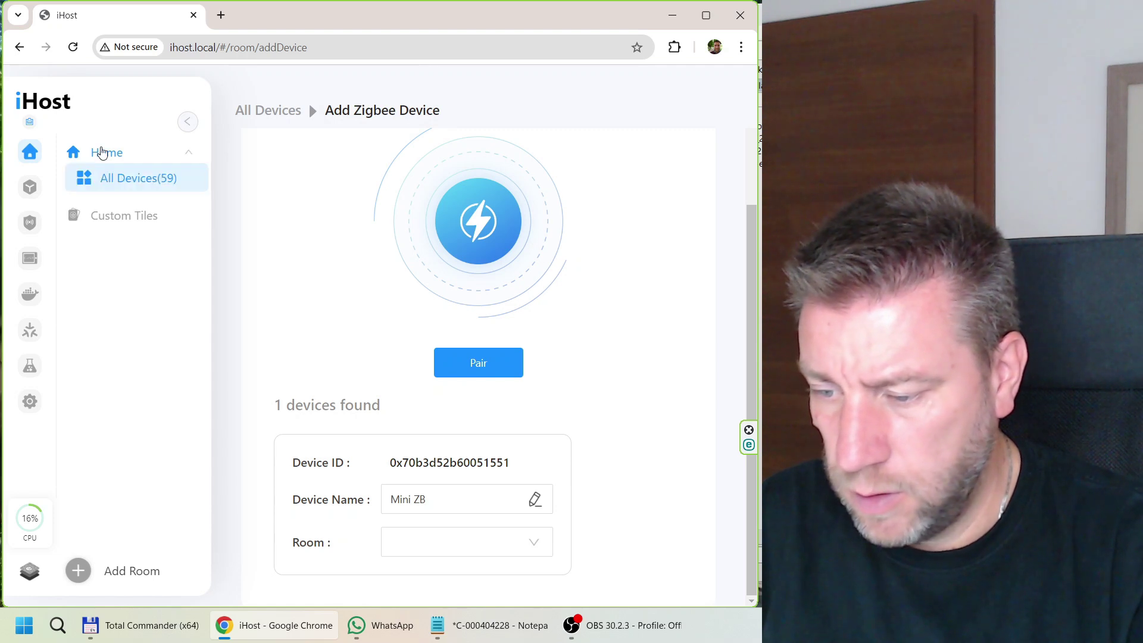
left_click(285, 112)
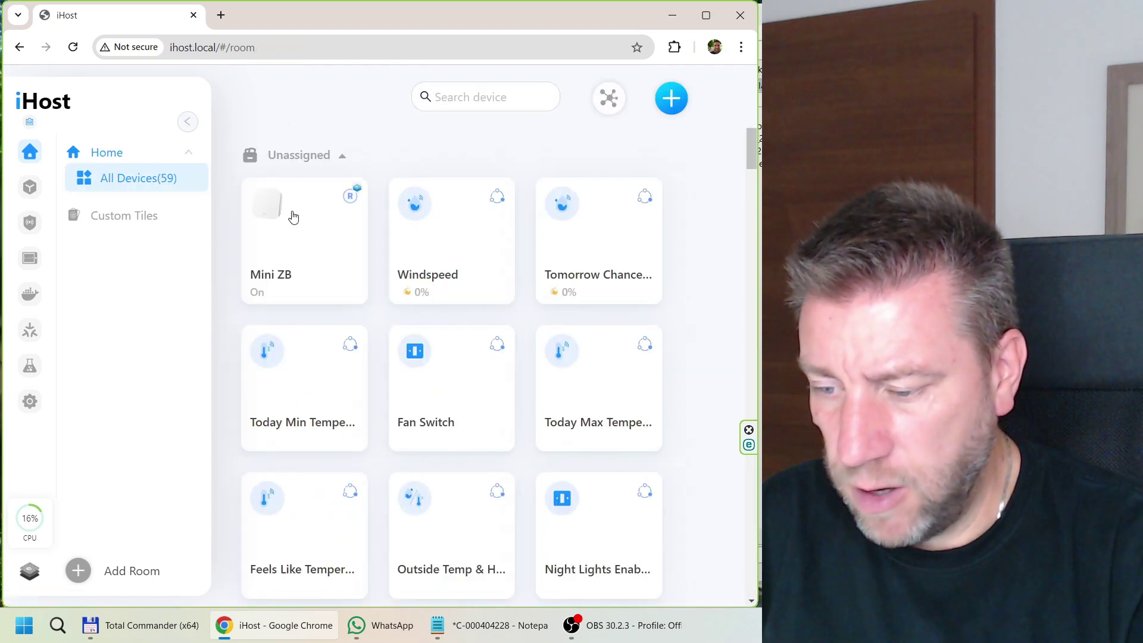
Step: Read the router device explanation linked from the Mini ZB tile, and close it along with the device's control dialog
mouse_move(355, 198)
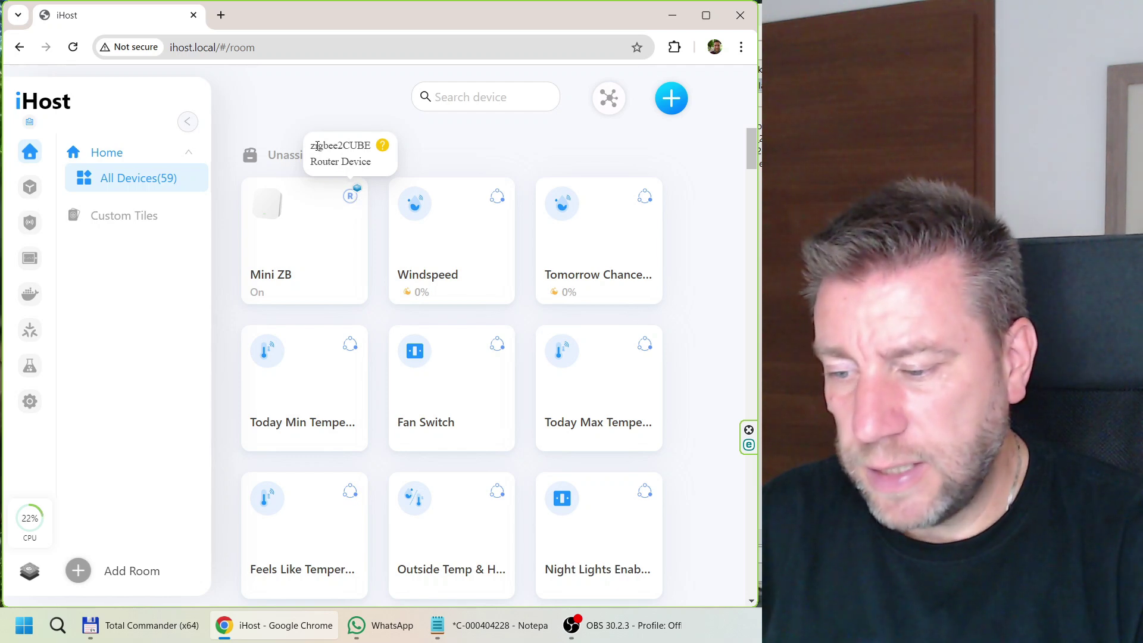
left_click_drag(311, 146, 326, 147)
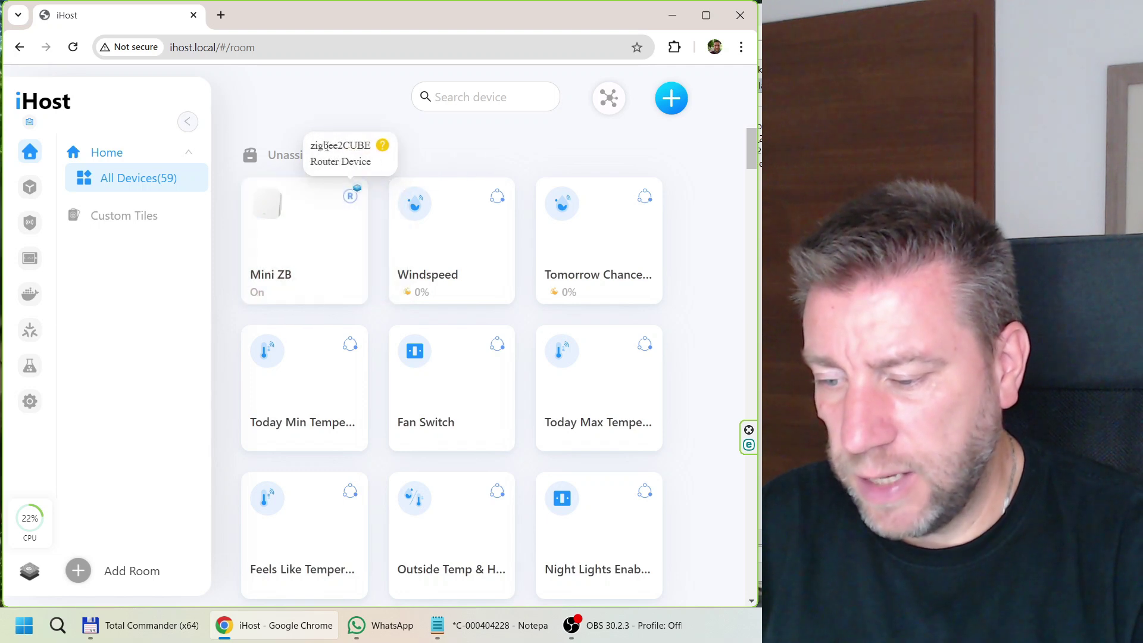
left_click(383, 147)
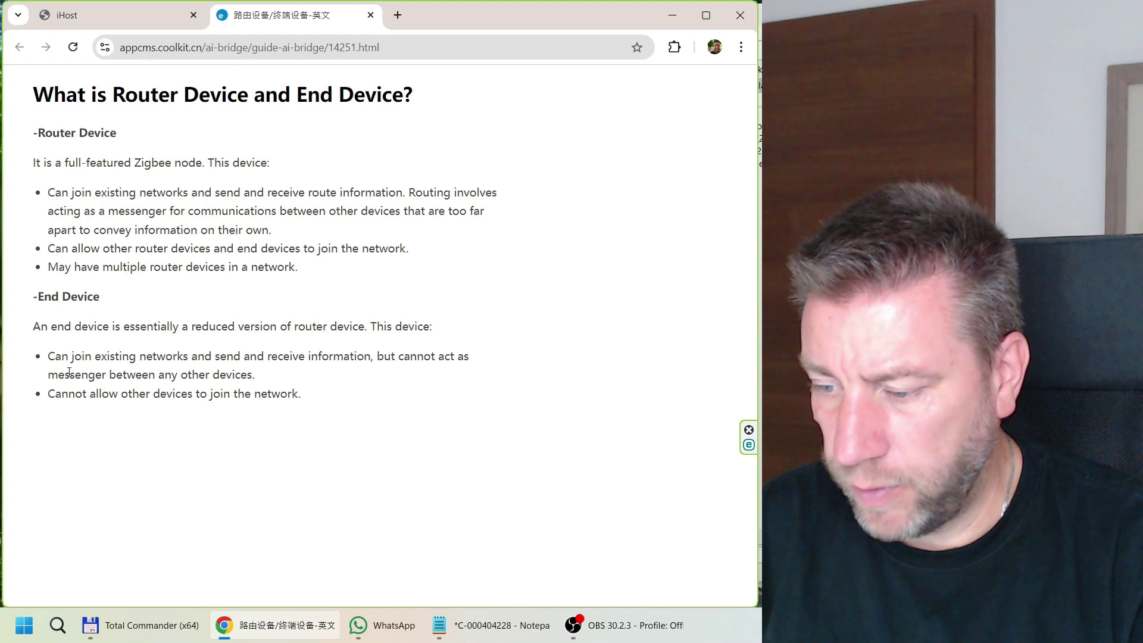
left_click(371, 14)
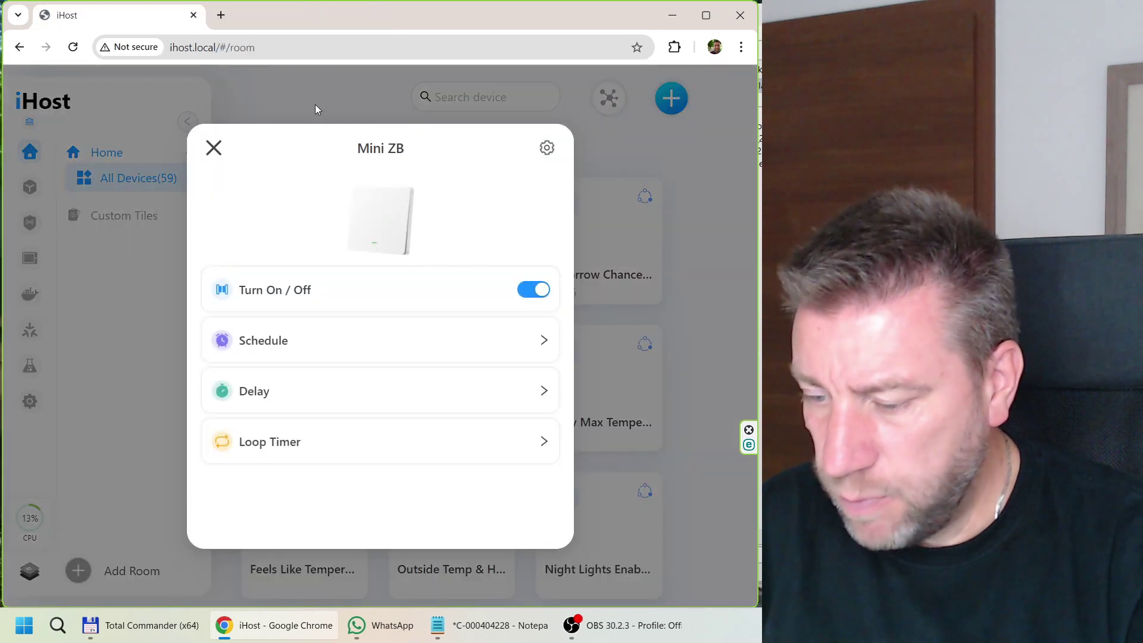
left_click(213, 146)
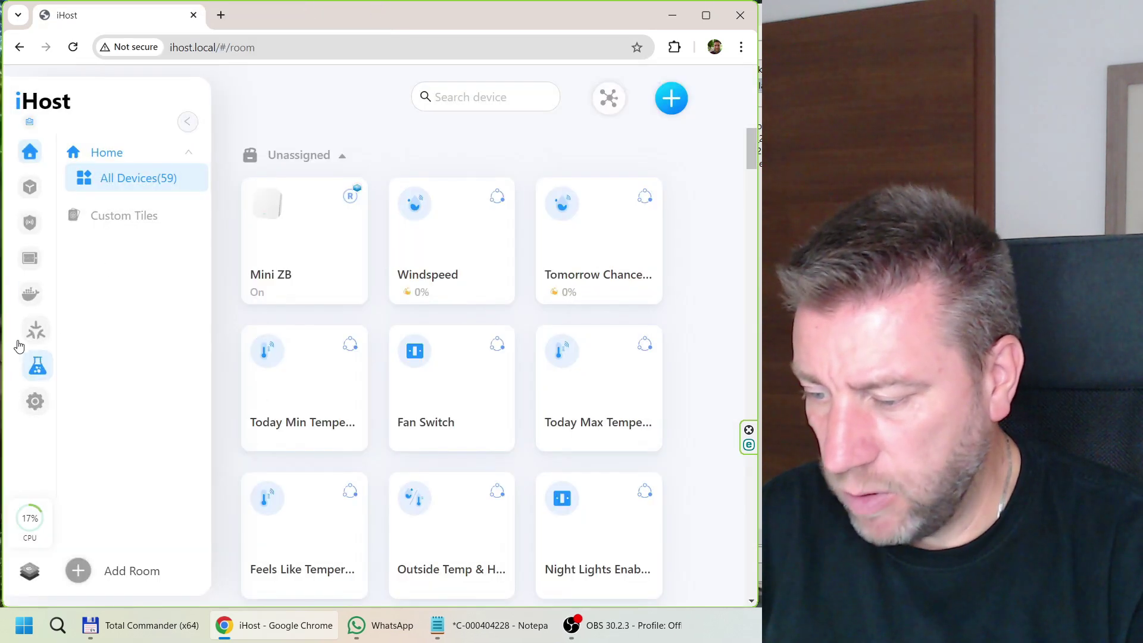
Step: Examine the notes and supported-device examples of the Zigbee2CUBE pilot feature
left_click(37, 366)
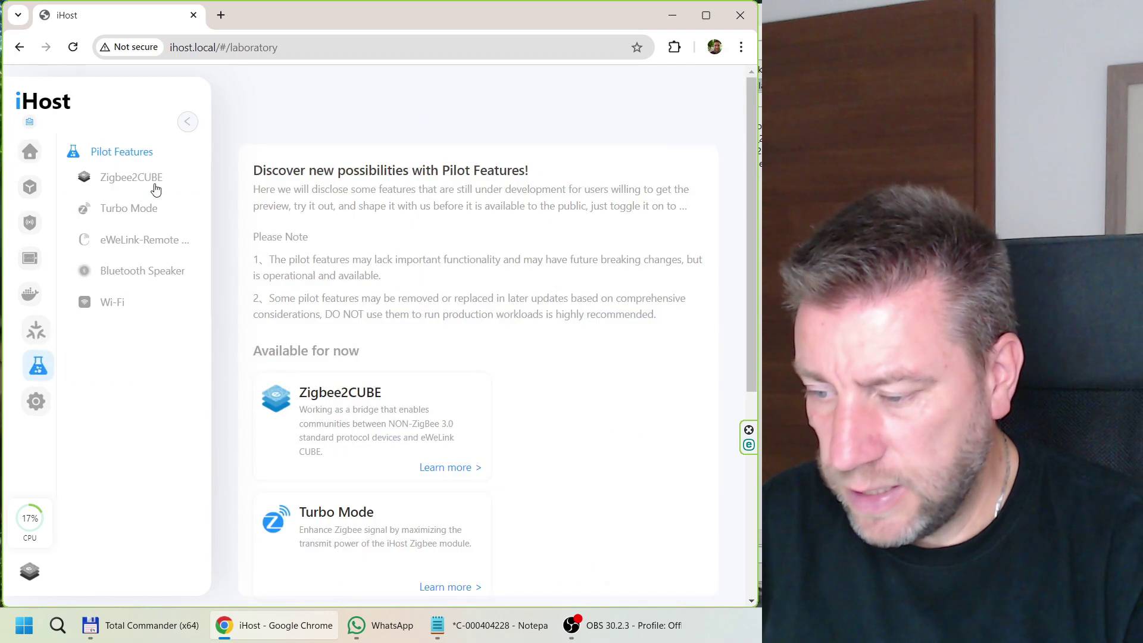
left_click(124, 182)
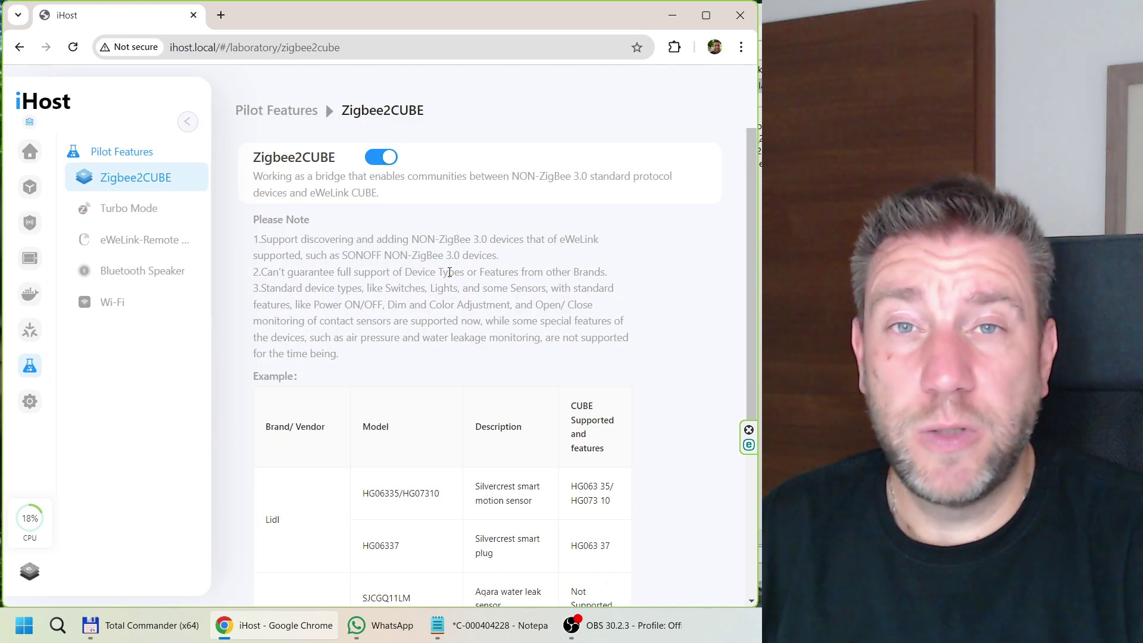
scroll(350, 208, "down", 5)
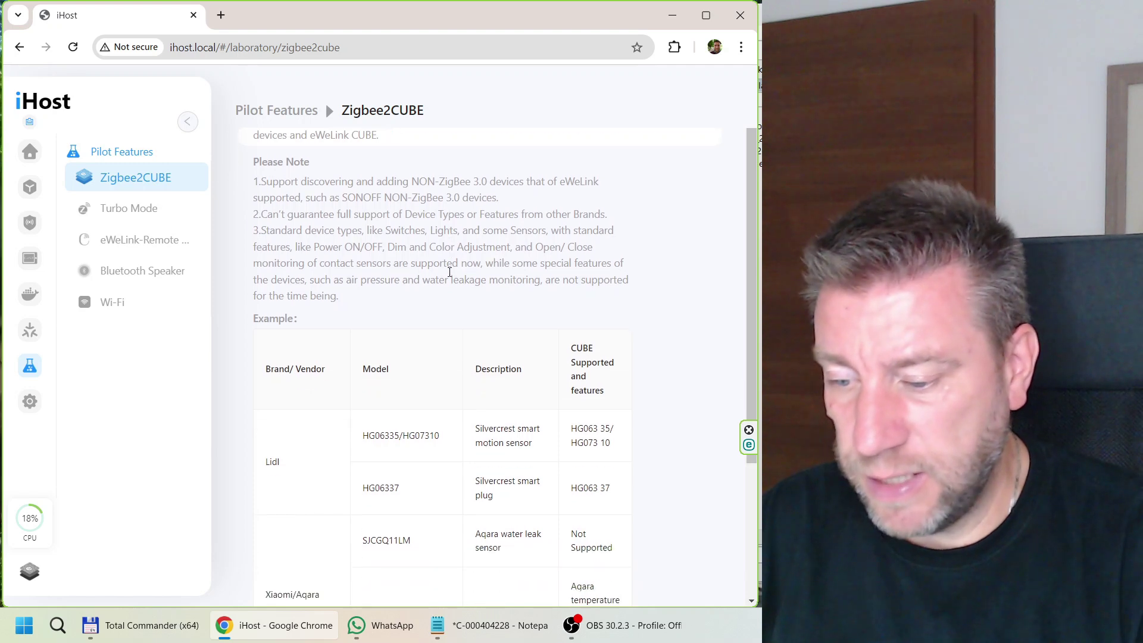
scroll(349, 208, "up", 1)
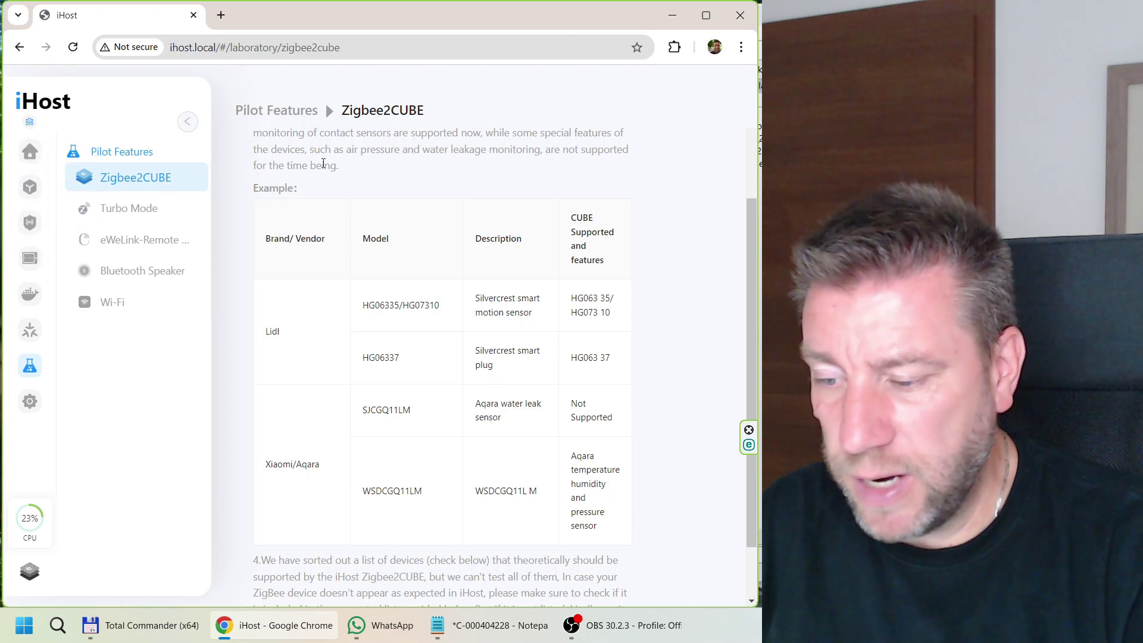
scroll(426, 218, "down", 1)
scroll(424, 220, "down", 2)
scroll(411, 190, "up", 5)
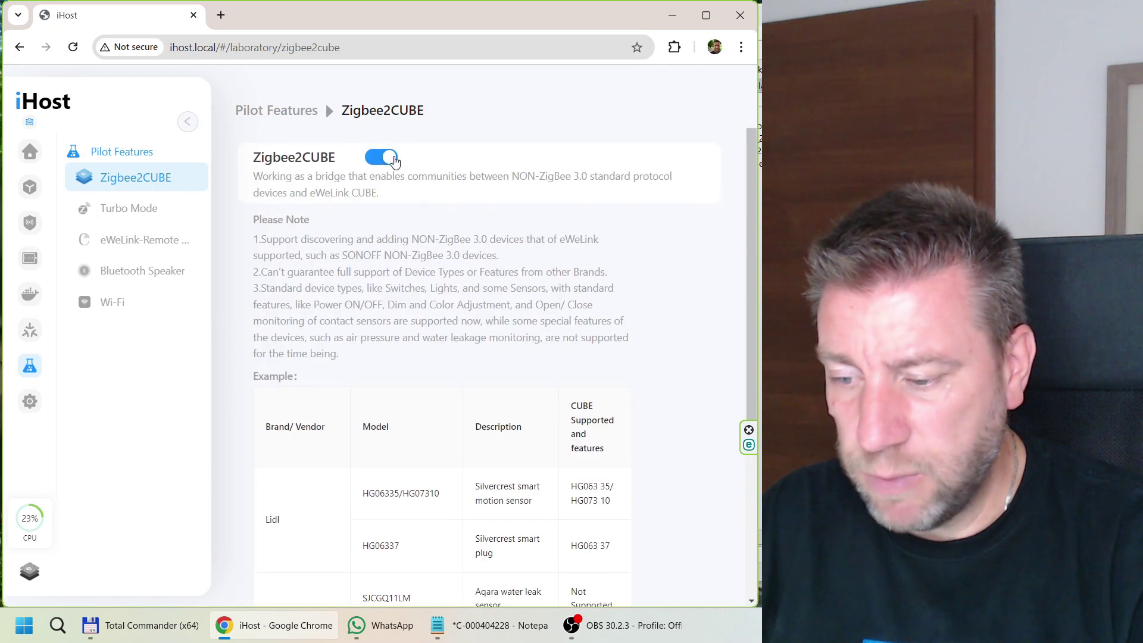
Step: Open the Mini ZB controls from the home device list and toggle the switch off and on repeatedly, leaving it on
left_click(32, 152)
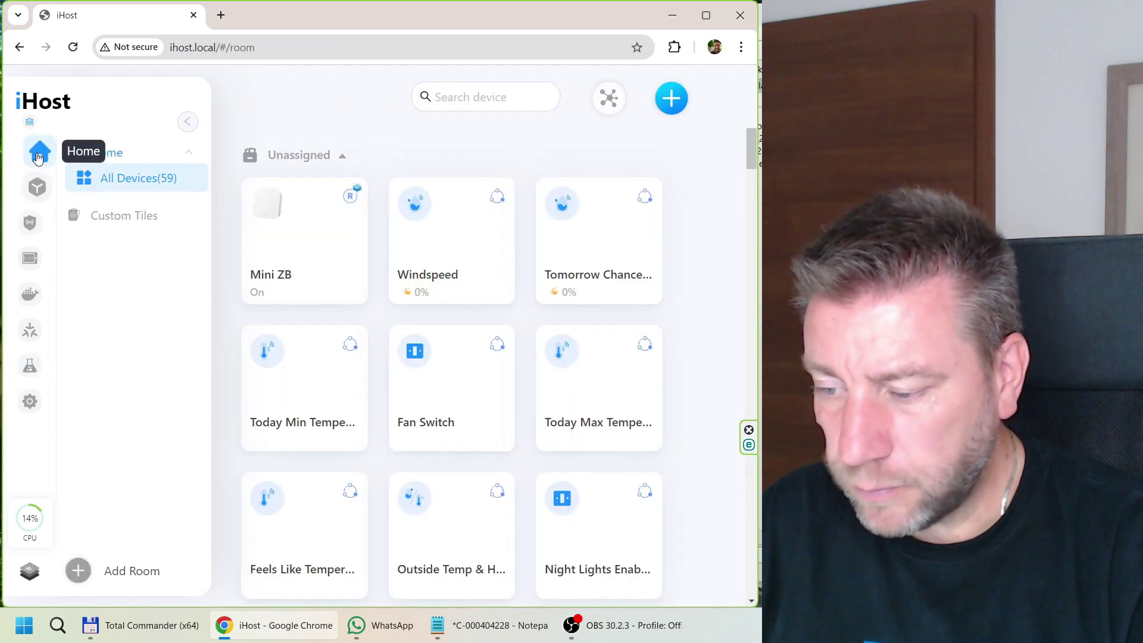
left_click(338, 252)
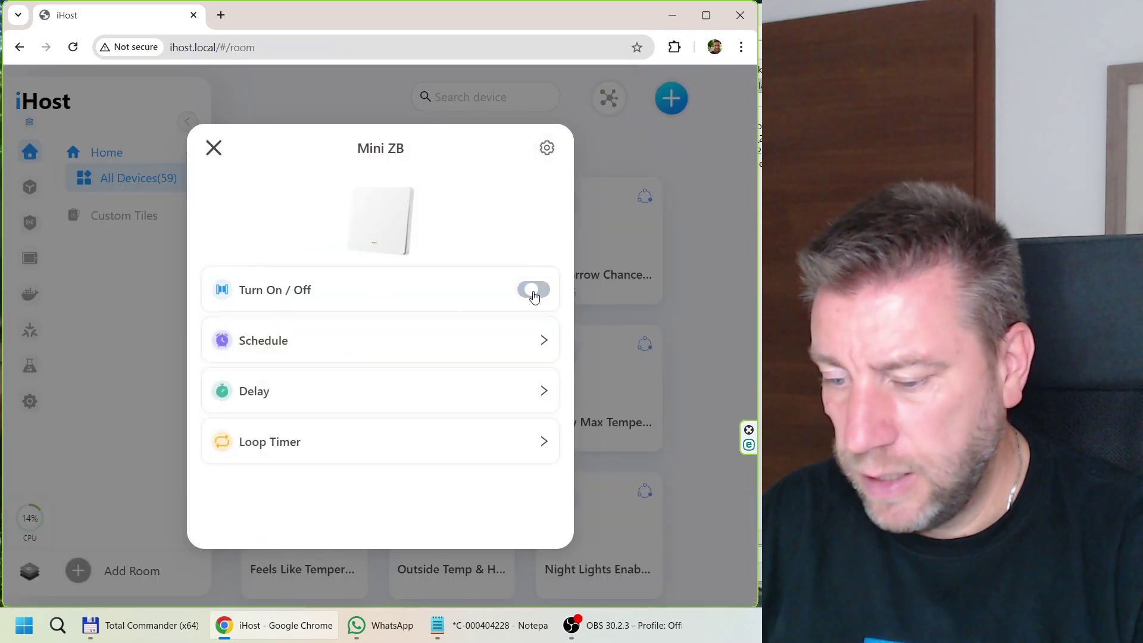
left_click(534, 297)
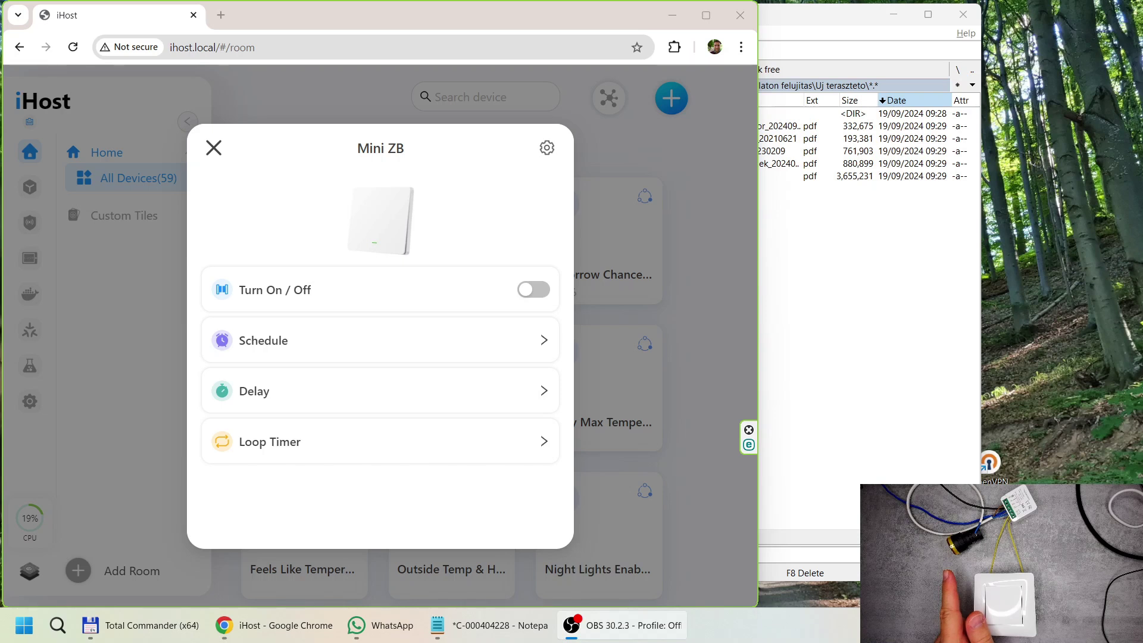
left_click(539, 292)
left_click(542, 292)
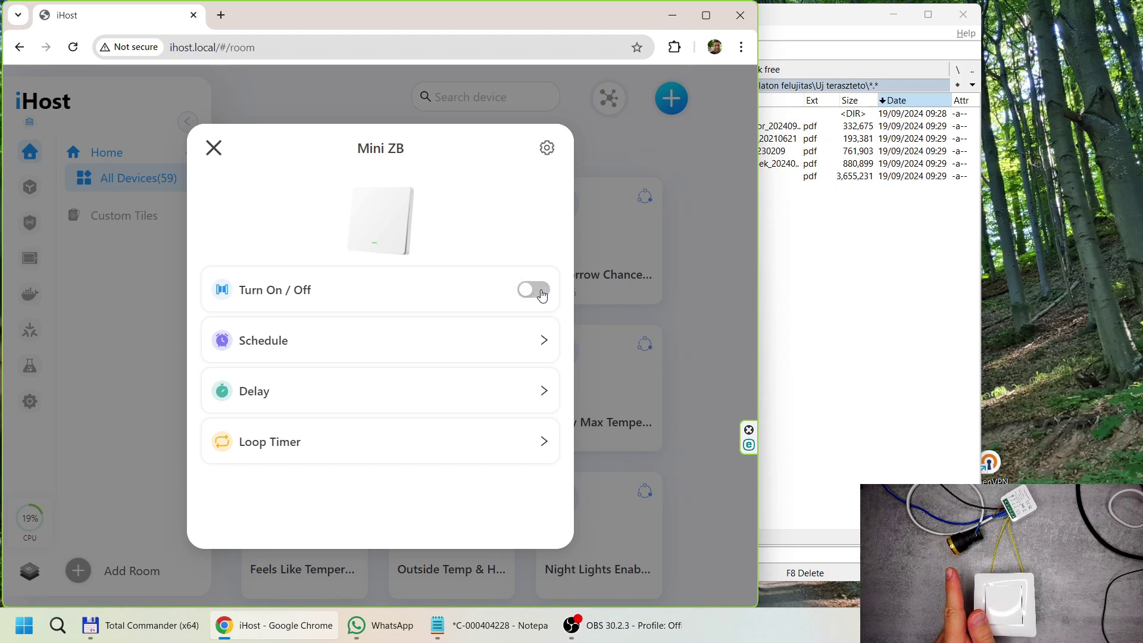
left_click(539, 291)
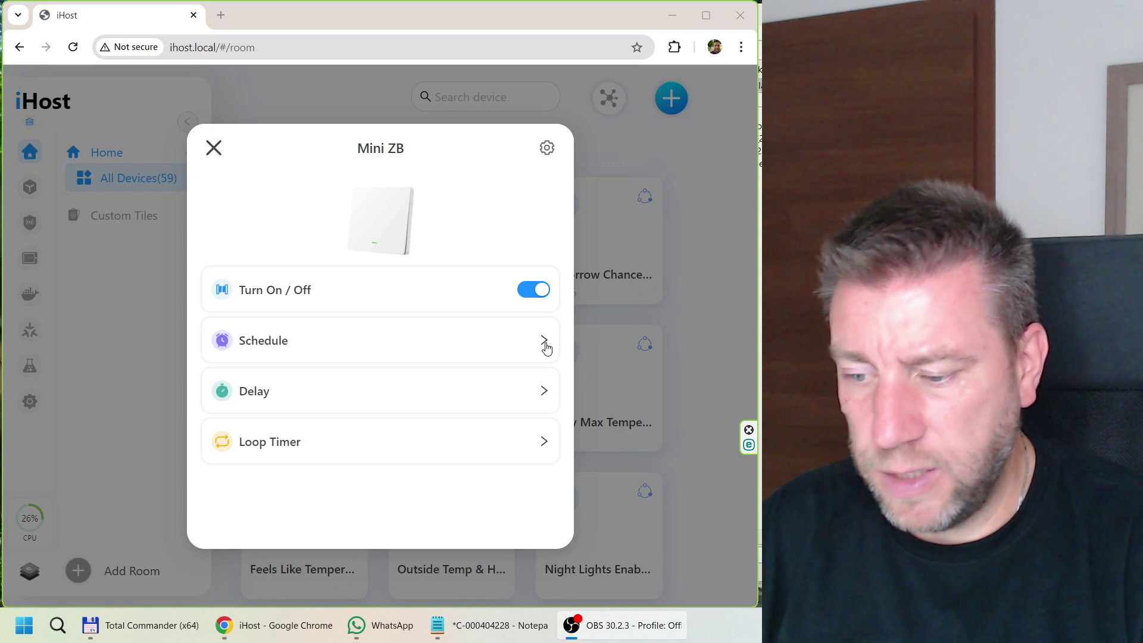
Step: Examine the default and custom display icons offered in the Mini ZB device settings, and close the dialog
left_click(386, 226)
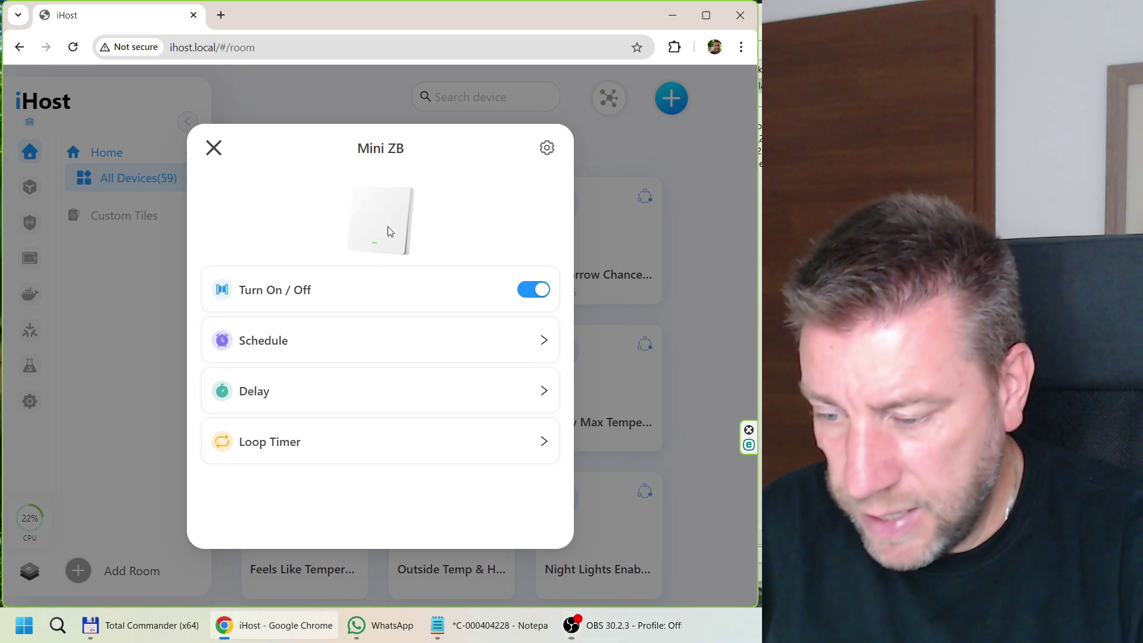
left_click(546, 149)
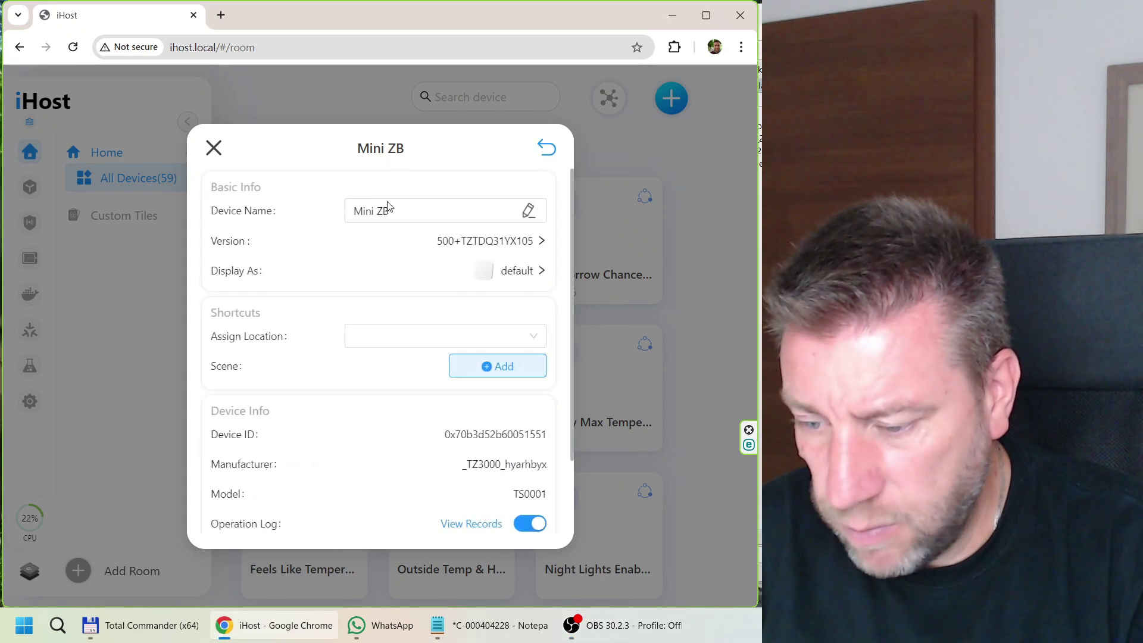
left_click(517, 271)
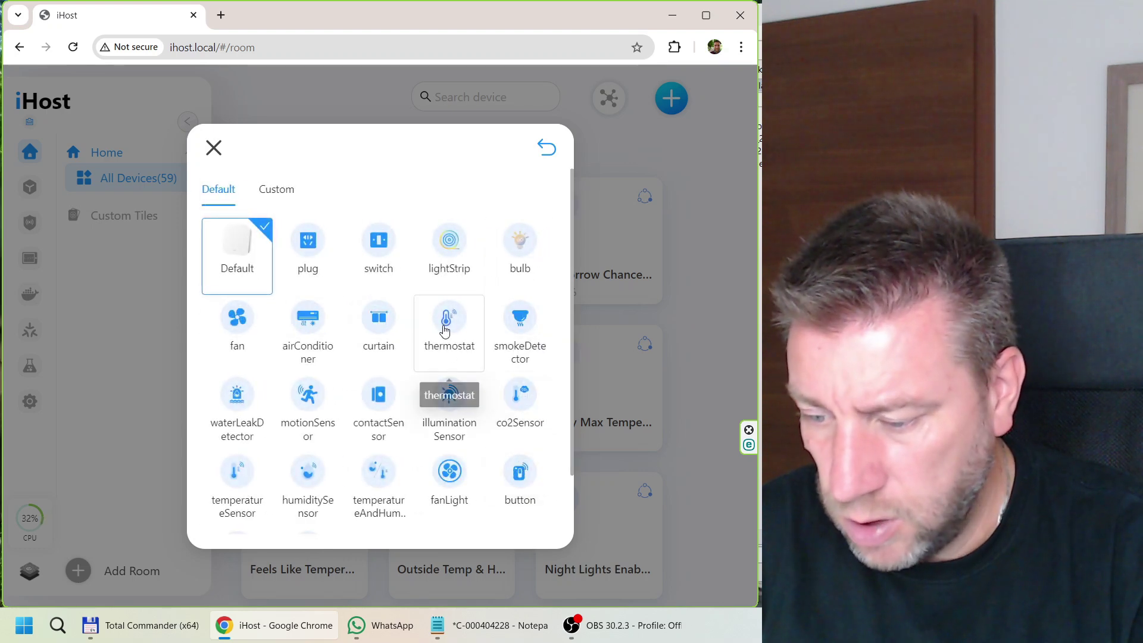
scroll(446, 331, "down", 1)
scroll(417, 357, "up", 2)
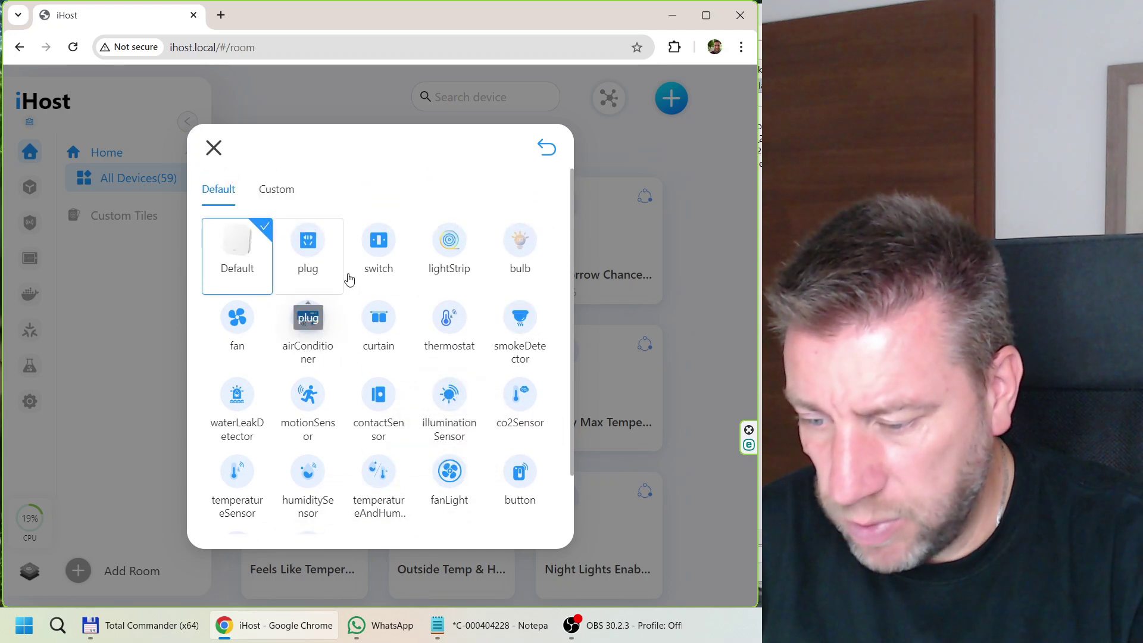
left_click(274, 189)
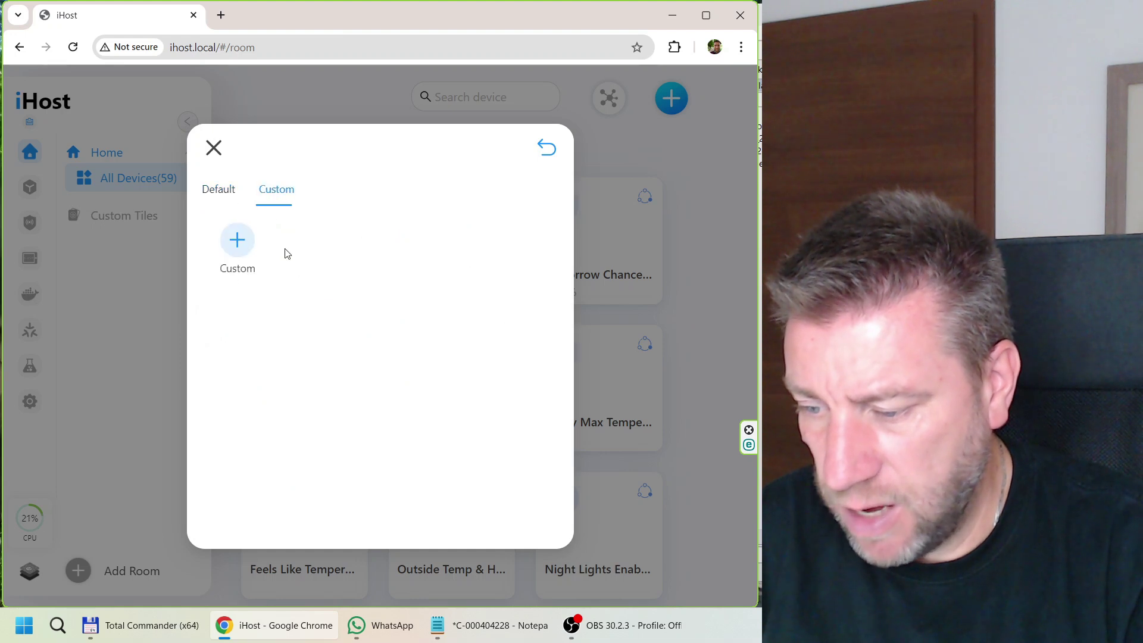
left_click(226, 194)
left_click(215, 148)
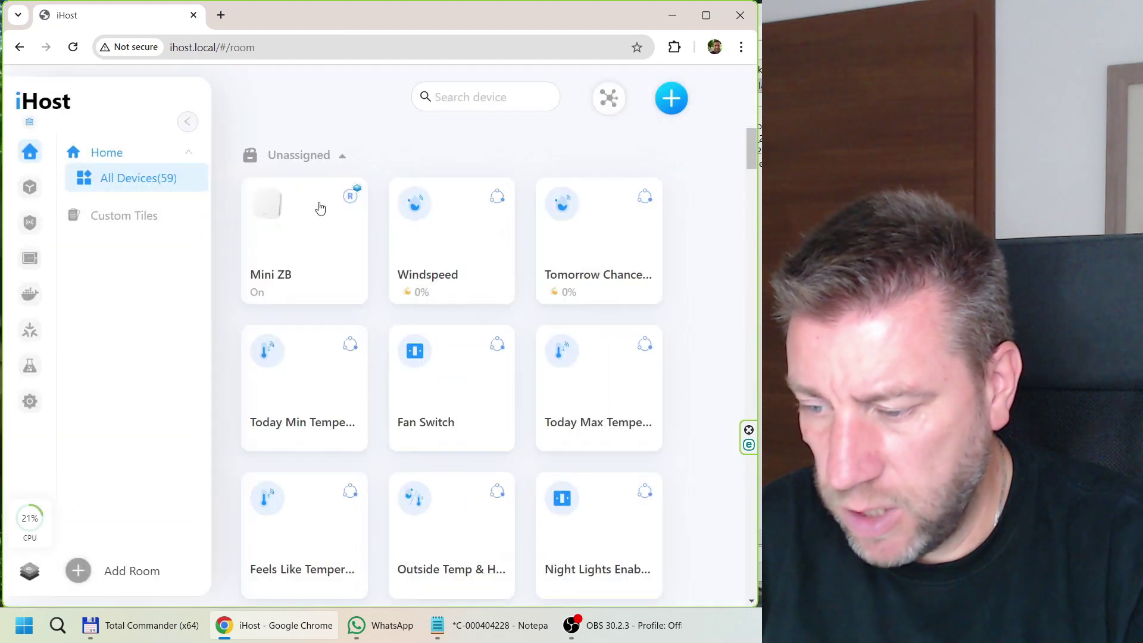
Step: Revisit the Display As option in the Mini ZB settings and return to the device list
left_click(307, 230)
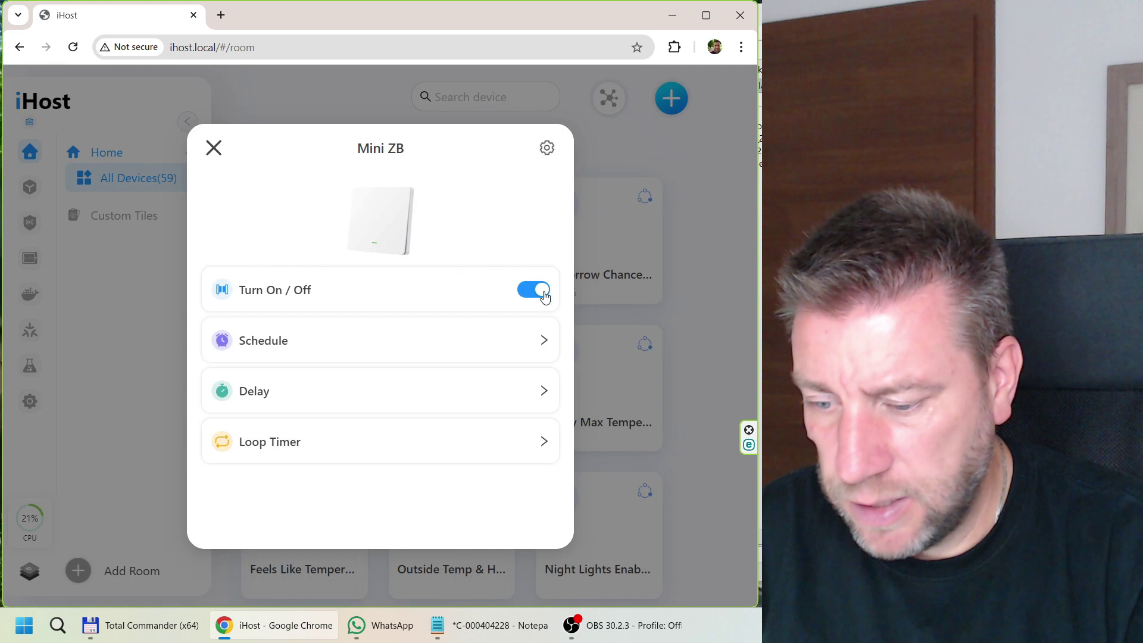
left_click(547, 150)
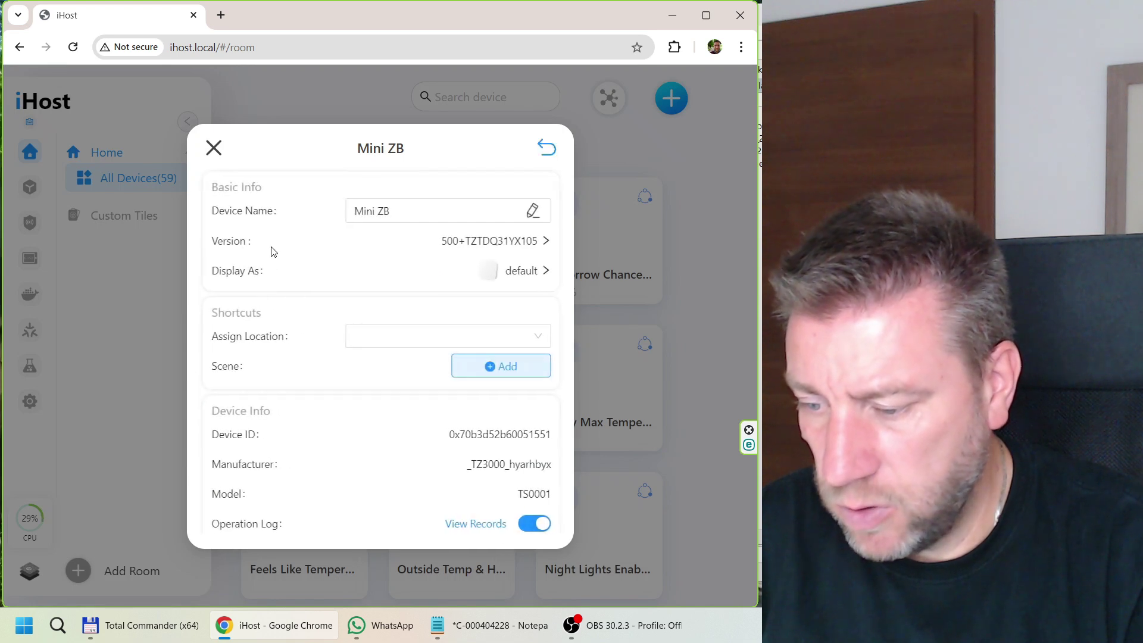
left_click(541, 273)
left_click(212, 149)
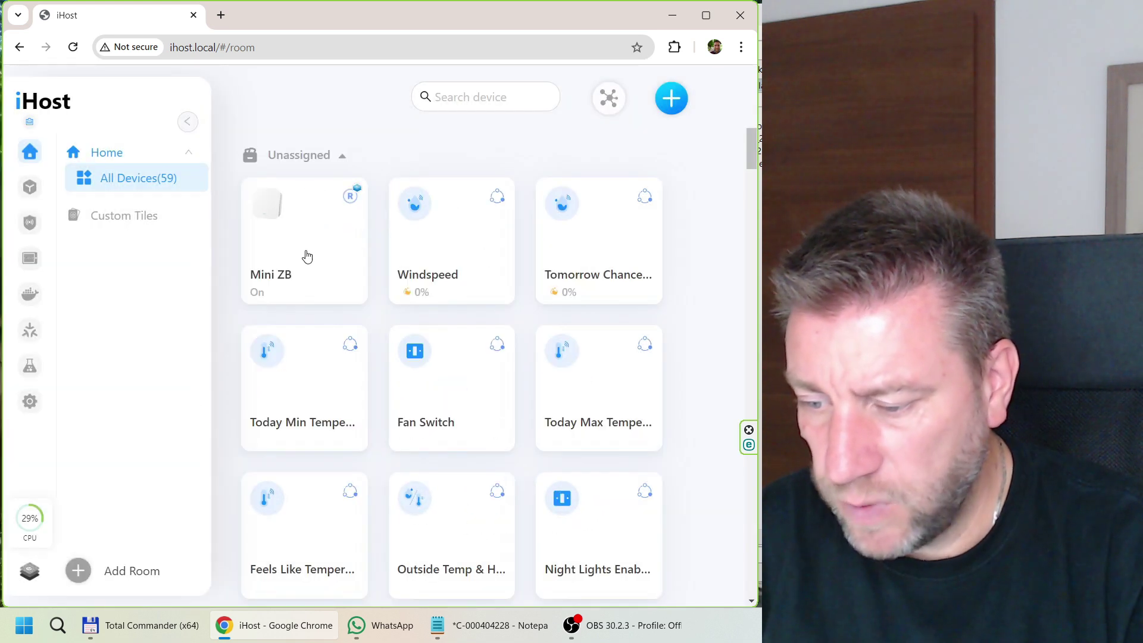
Step: Look through the Schedule options of Mini ZB and close its control dialog
left_click(319, 226)
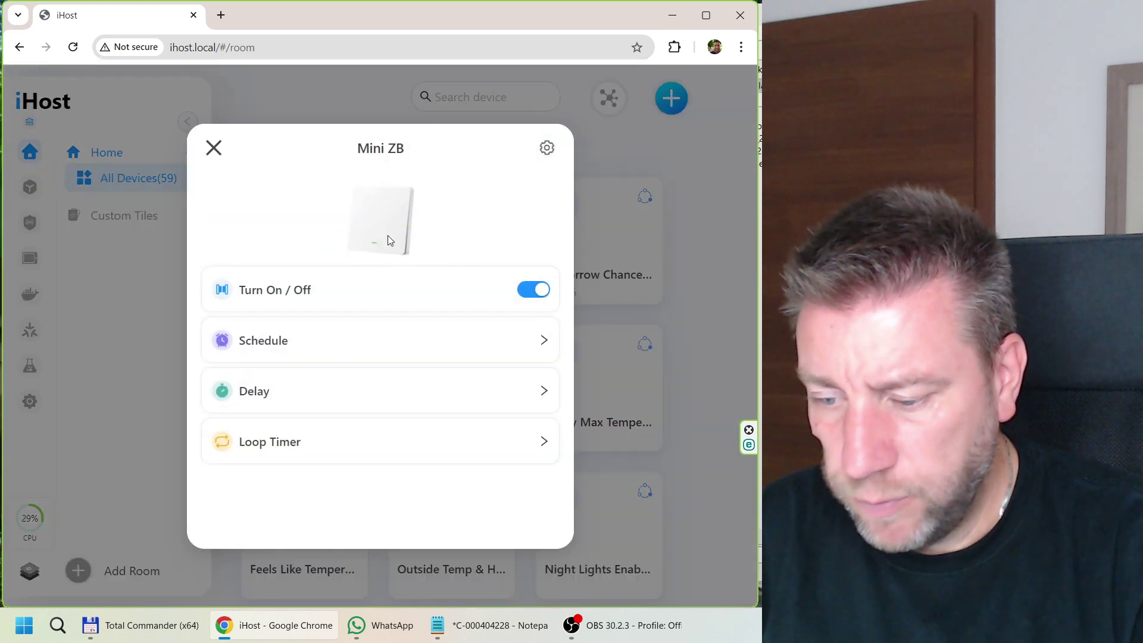
left_click(545, 348)
left_click(383, 390)
left_click(213, 148)
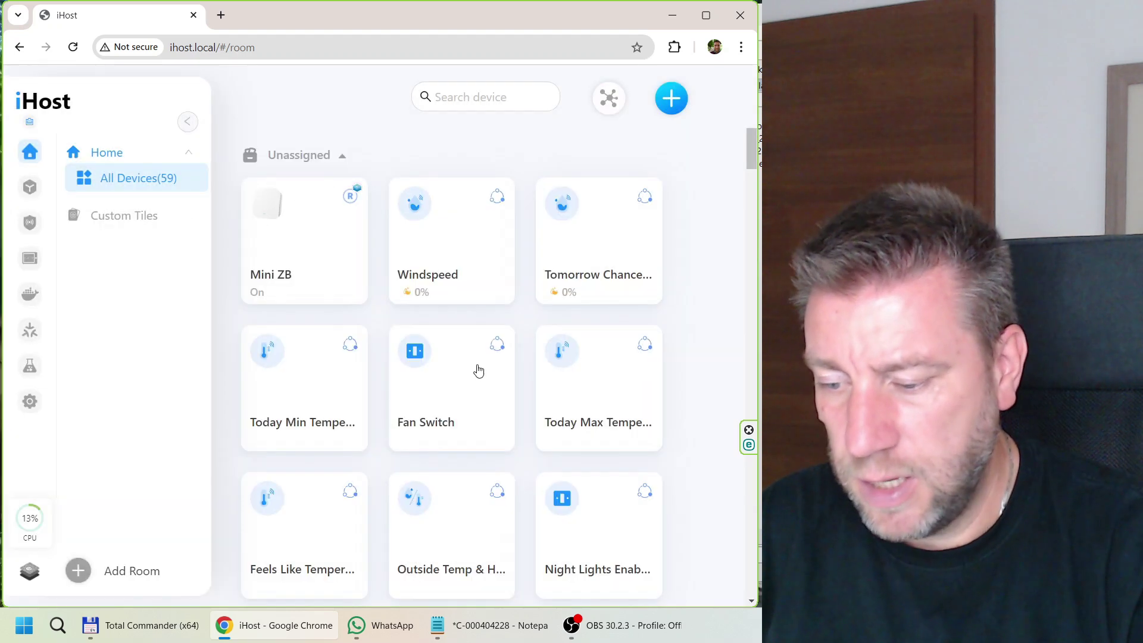
Step: Review the Delay and Loop Timer options of Mini ZB, returning to its controls without saving
left_click(320, 250)
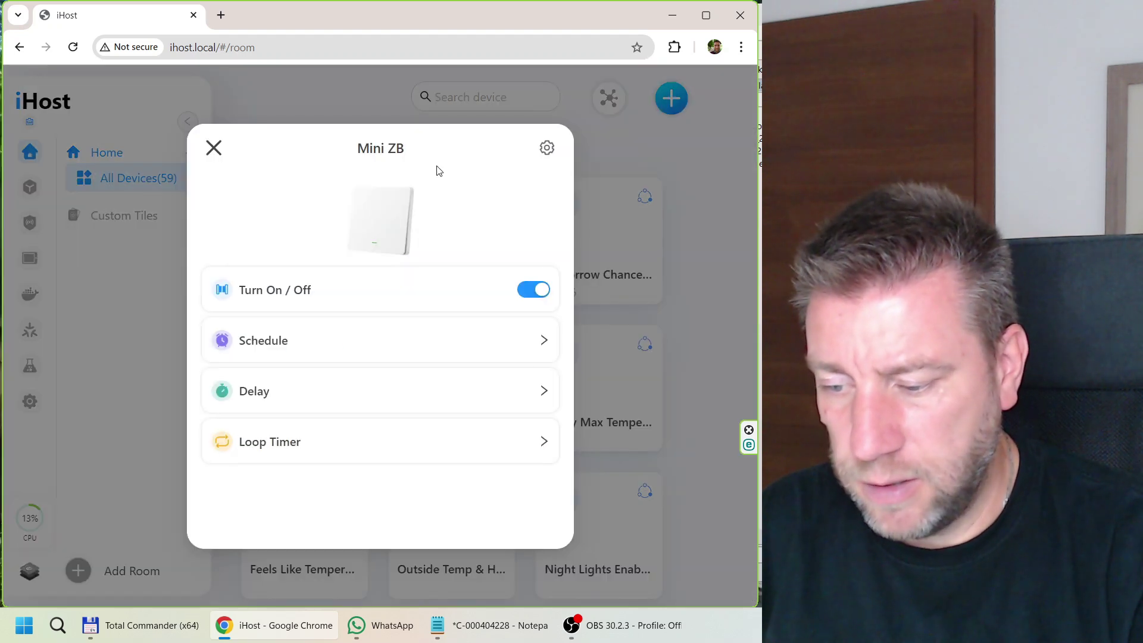
left_click(546, 392)
left_click(403, 390)
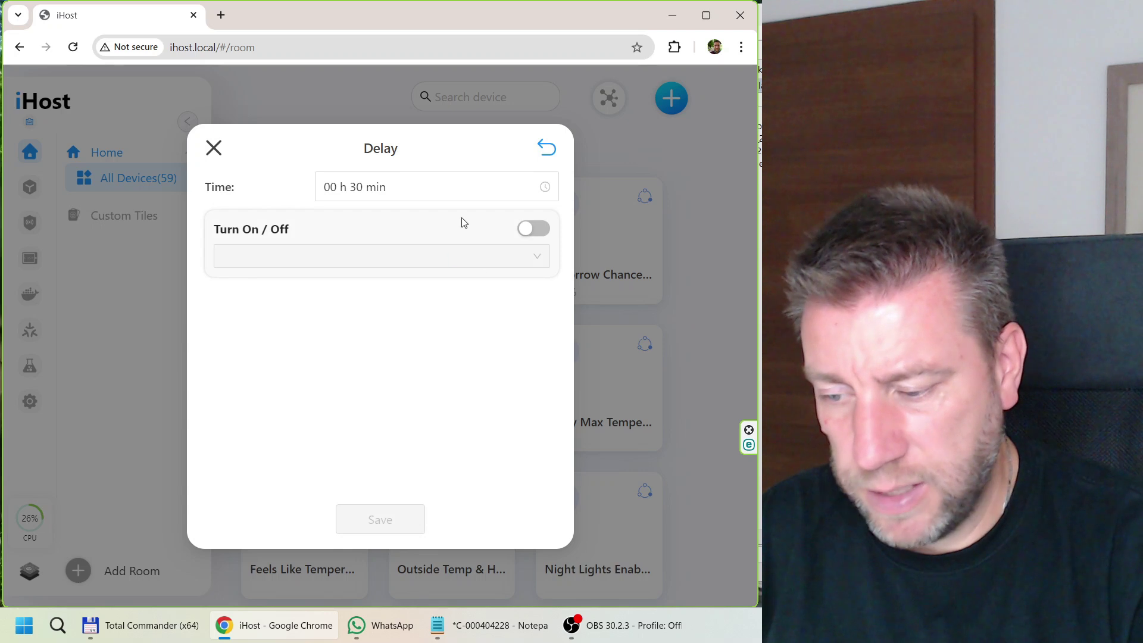
left_click(550, 150)
left_click(545, 152)
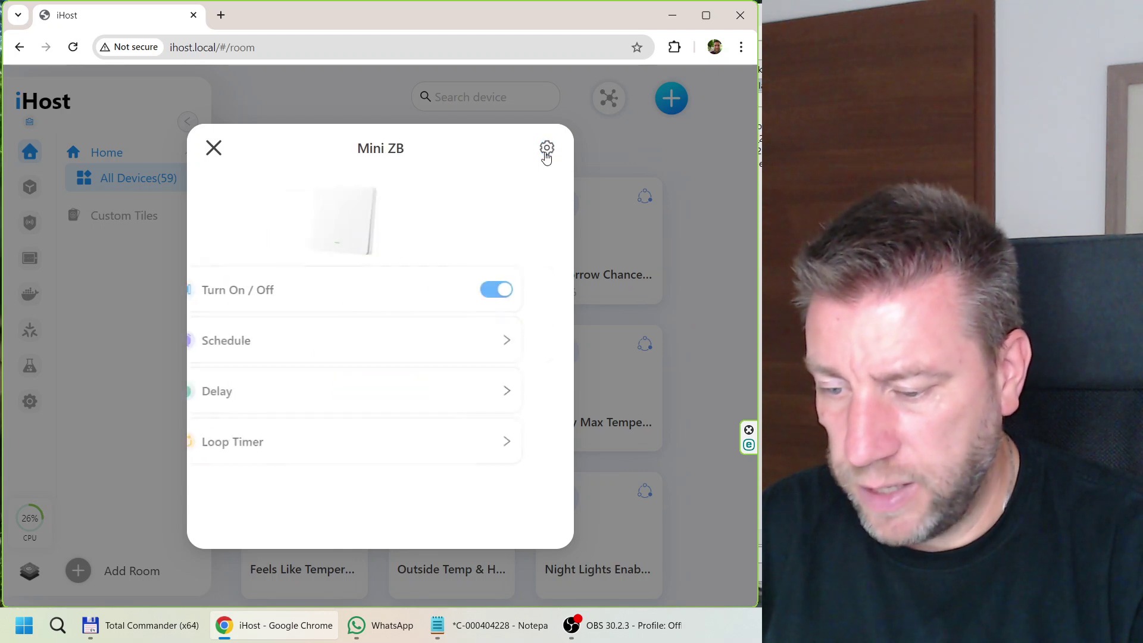
left_click(524, 448)
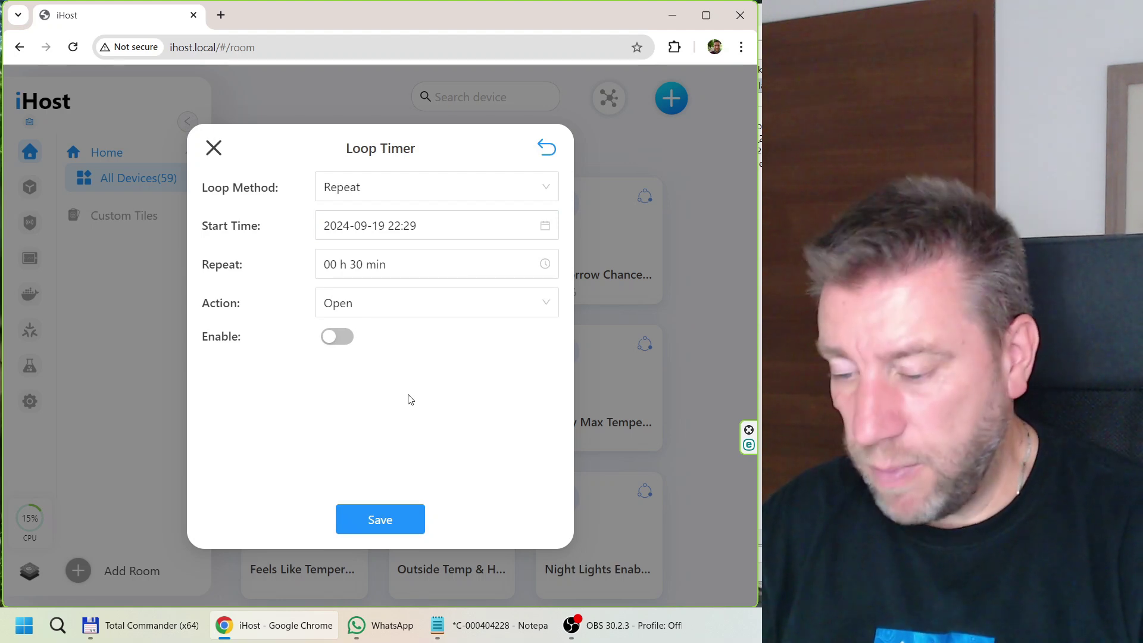
left_click(548, 148)
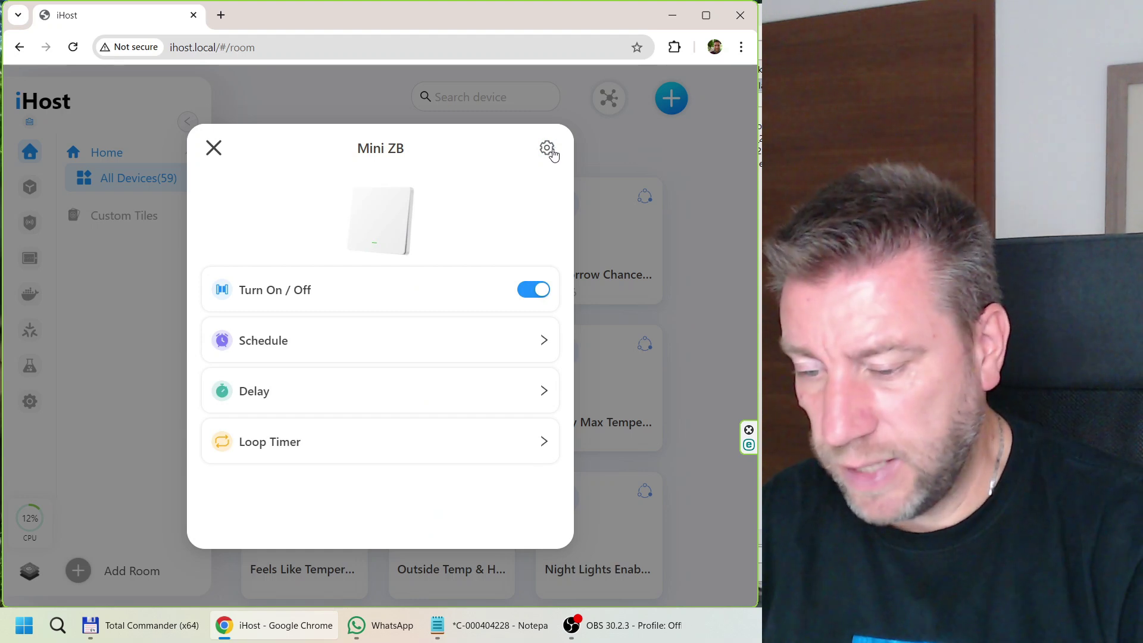
Step: Read the Mini ZB operation log from the device settings and close the dialog
left_click(547, 149)
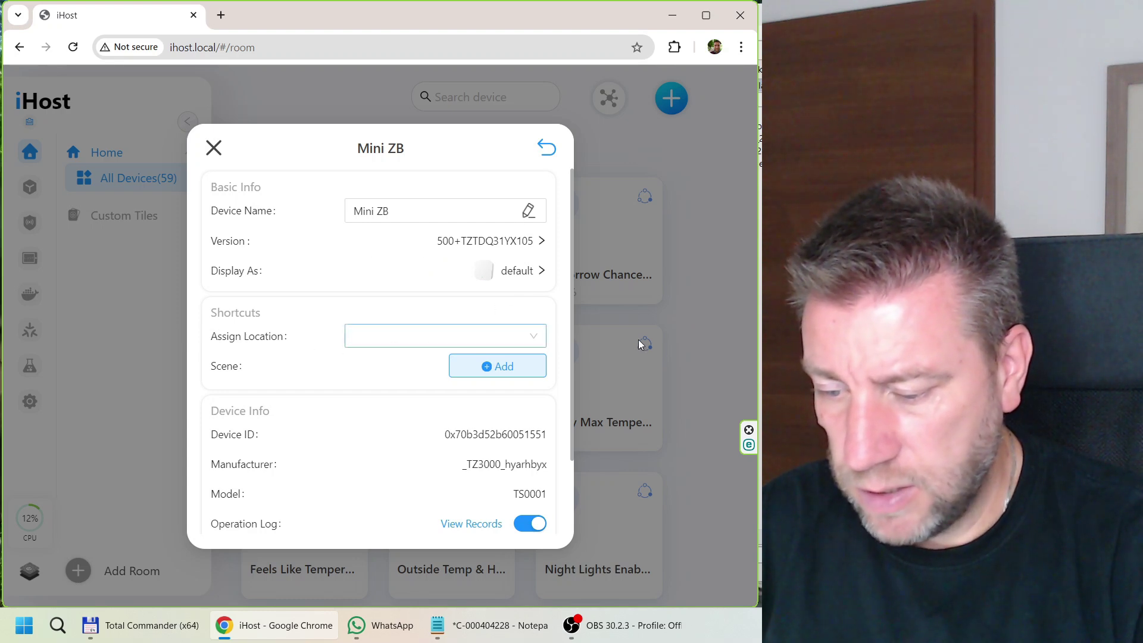
scroll(526, 434, "down", 2)
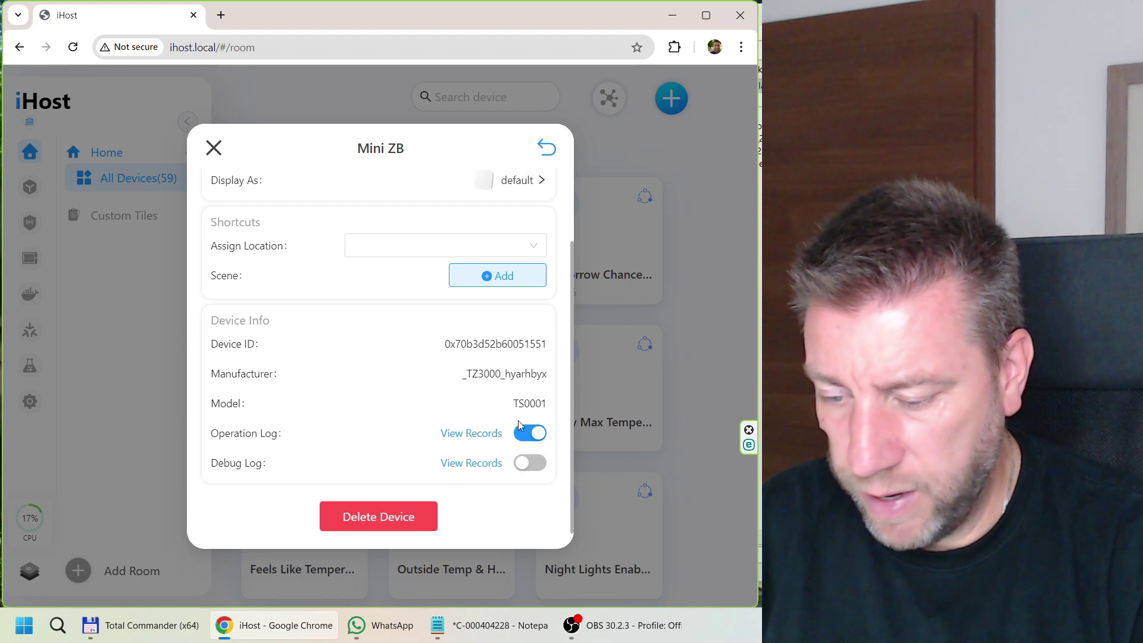
left_click(452, 434)
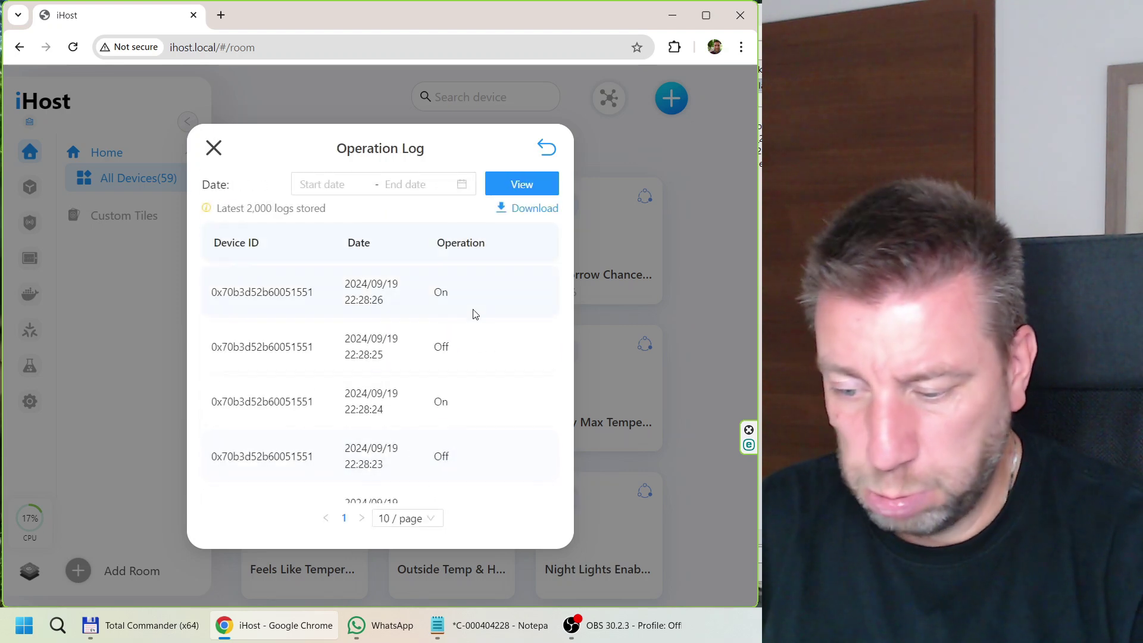
scroll(477, 344, "down", 1)
scroll(477, 344, "up", 2)
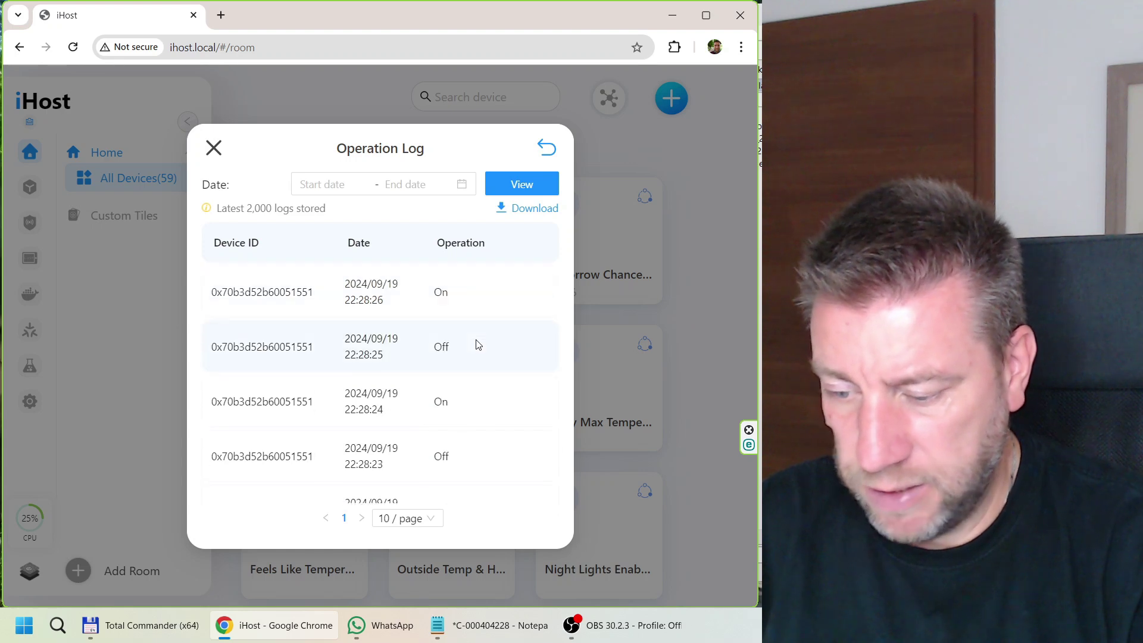
left_click(211, 153)
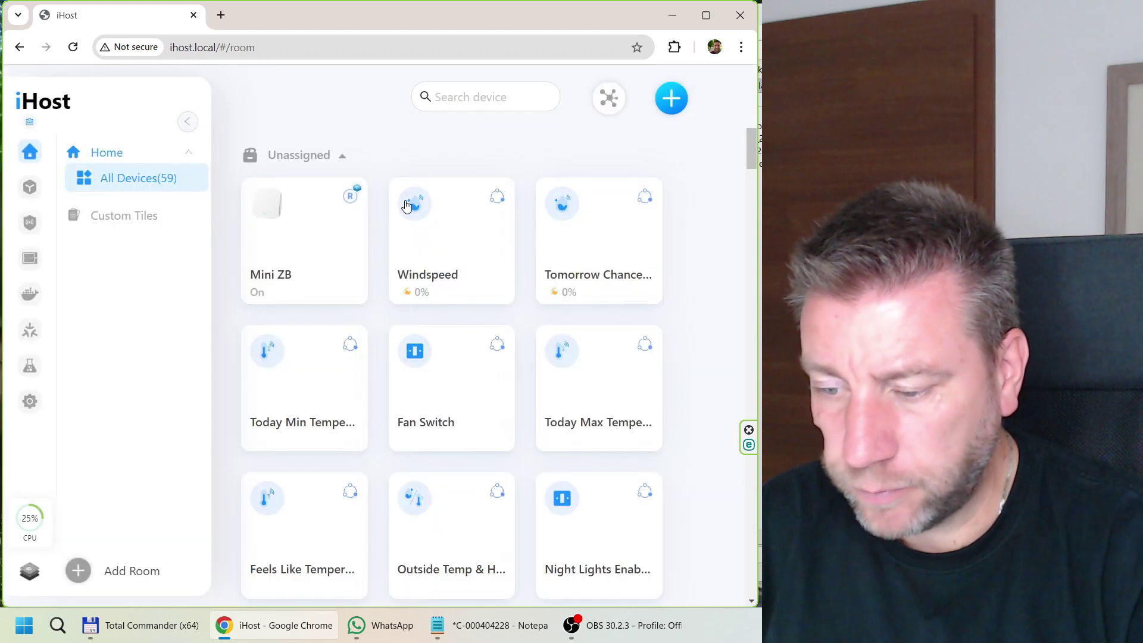
Step: Start a new scene and add an empty condition to its If section
left_click(30, 187)
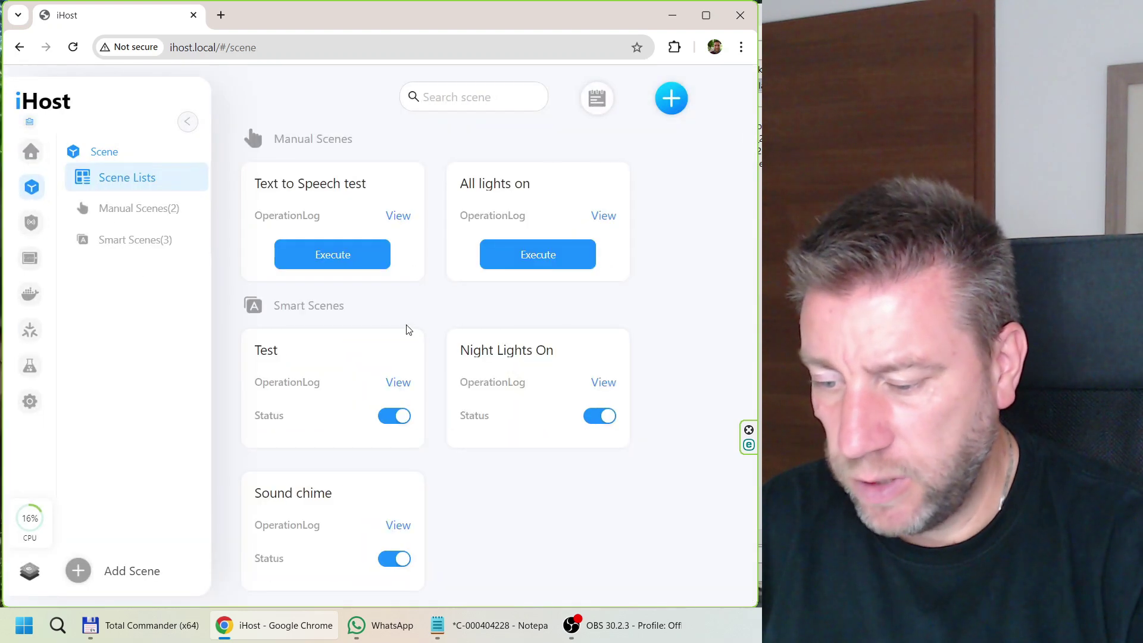
left_click(670, 100)
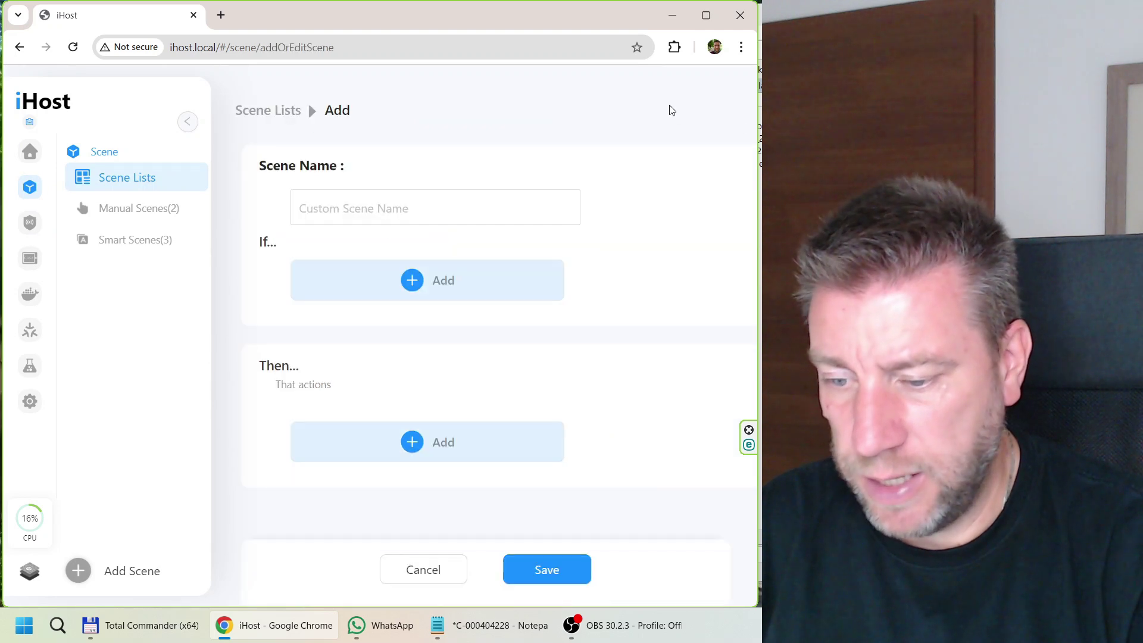
left_click(360, 212)
left_click(341, 290)
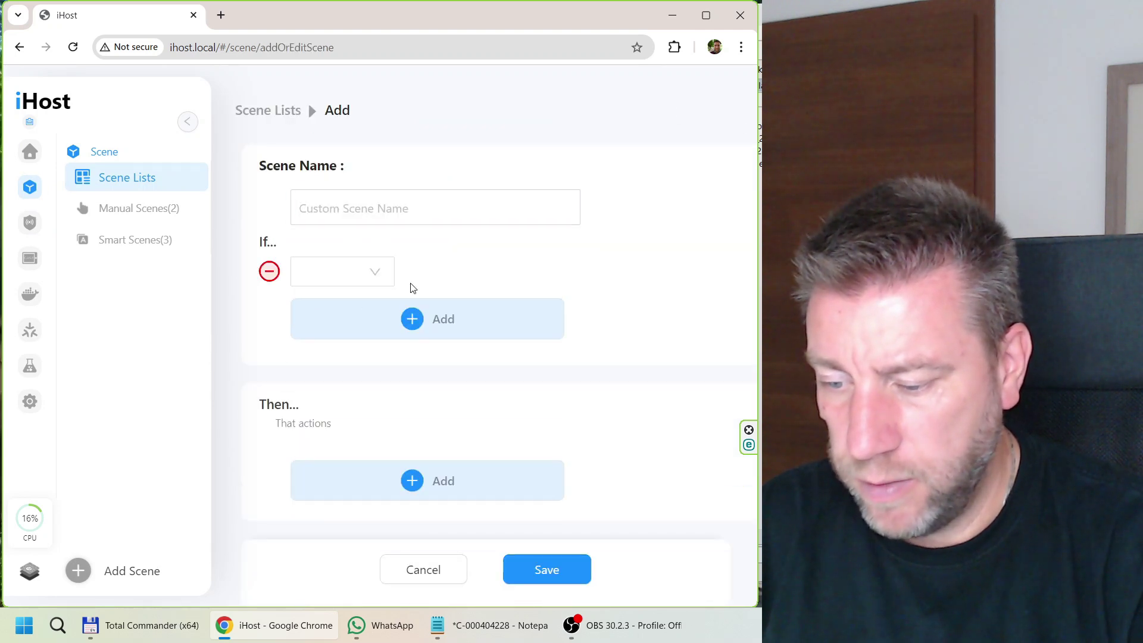
Step: Set the scene's condition to Smart Devices with Mini ZB as the triggering device
left_click(352, 273)
left_click(352, 316)
left_click(568, 304)
scroll(536, 388, "down", 5)
scroll(535, 393, "down", 10)
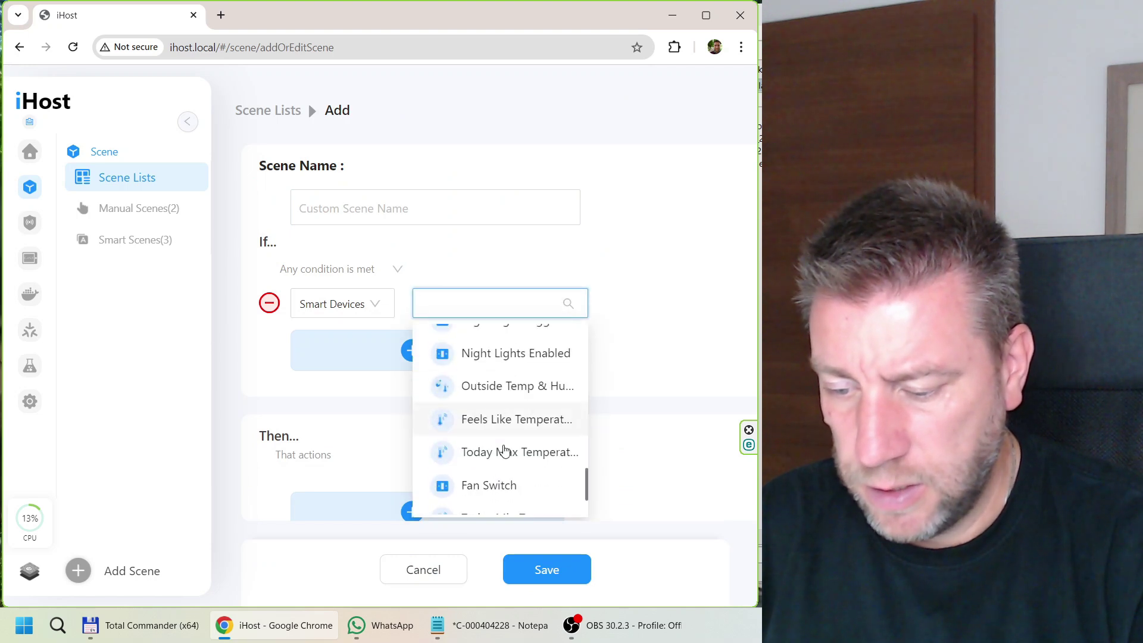
left_click(496, 310)
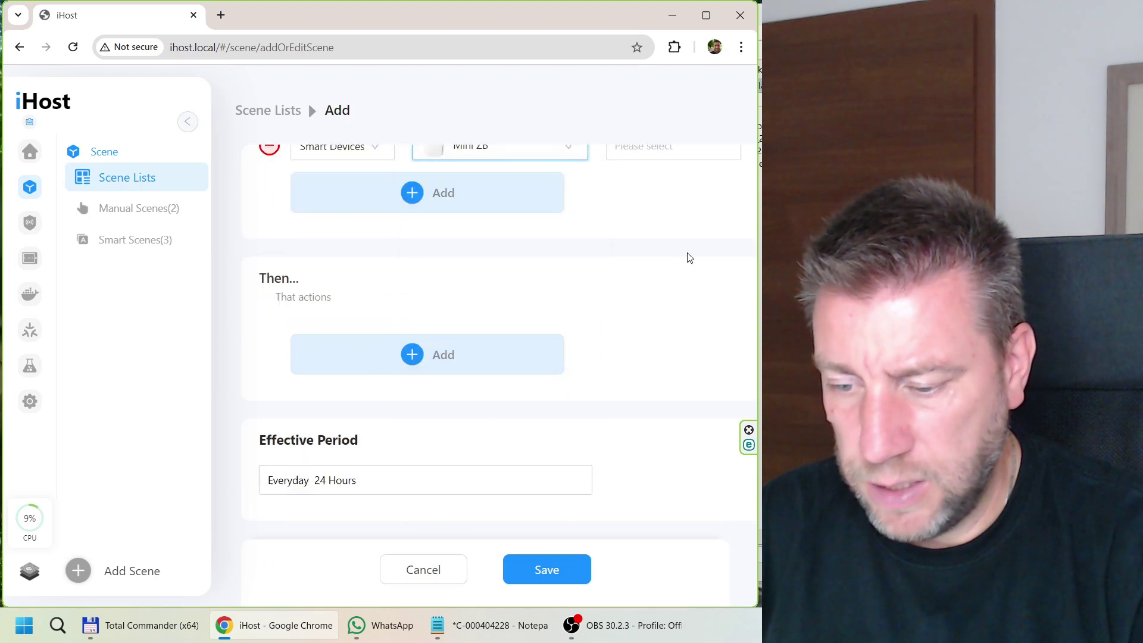
Step: Check which switch states of Mini ZB can trigger the scene, and close the options without applying them
left_click(672, 302)
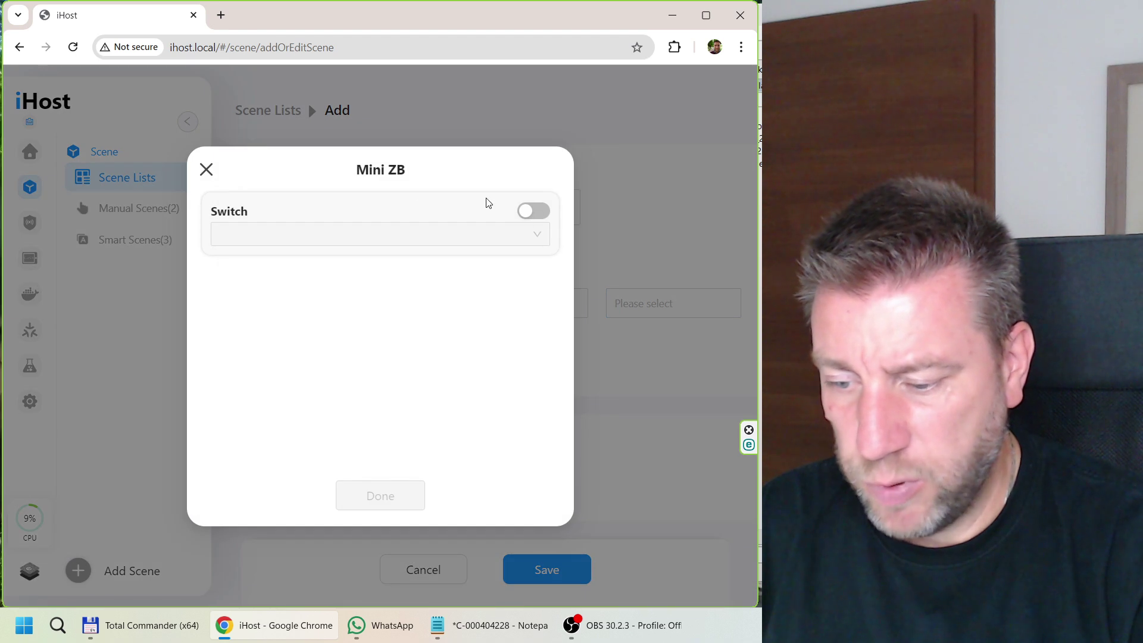
left_click(533, 212)
left_click(539, 233)
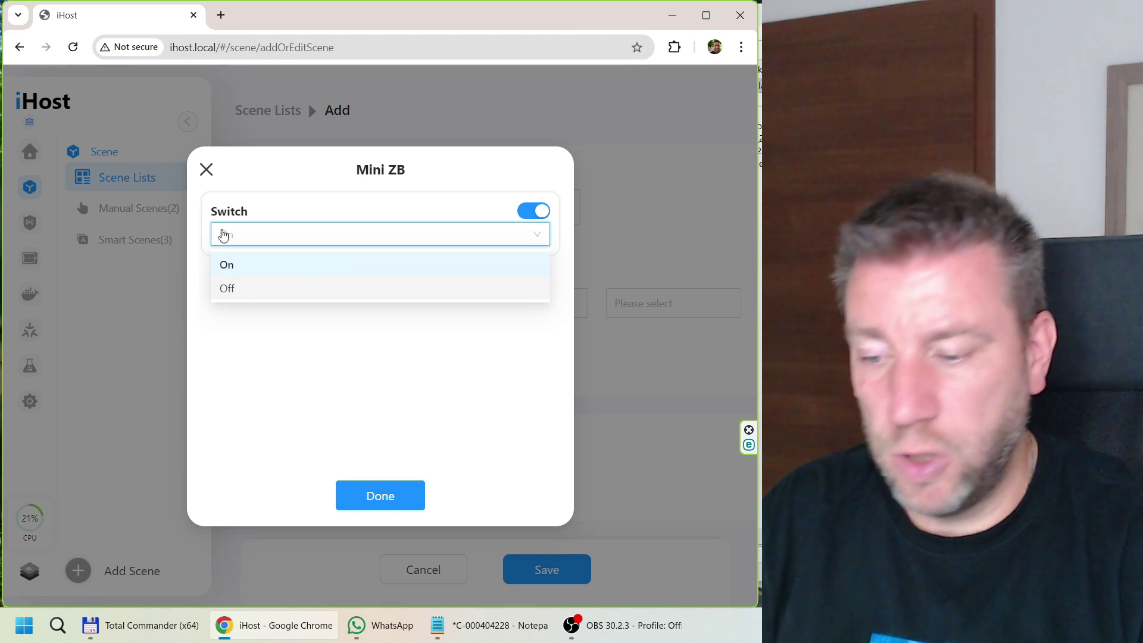
left_click(206, 169)
left_click(205, 169)
Step: Change the scene's condition to Tap to run and add an empty action to the Then section
left_click(343, 305)
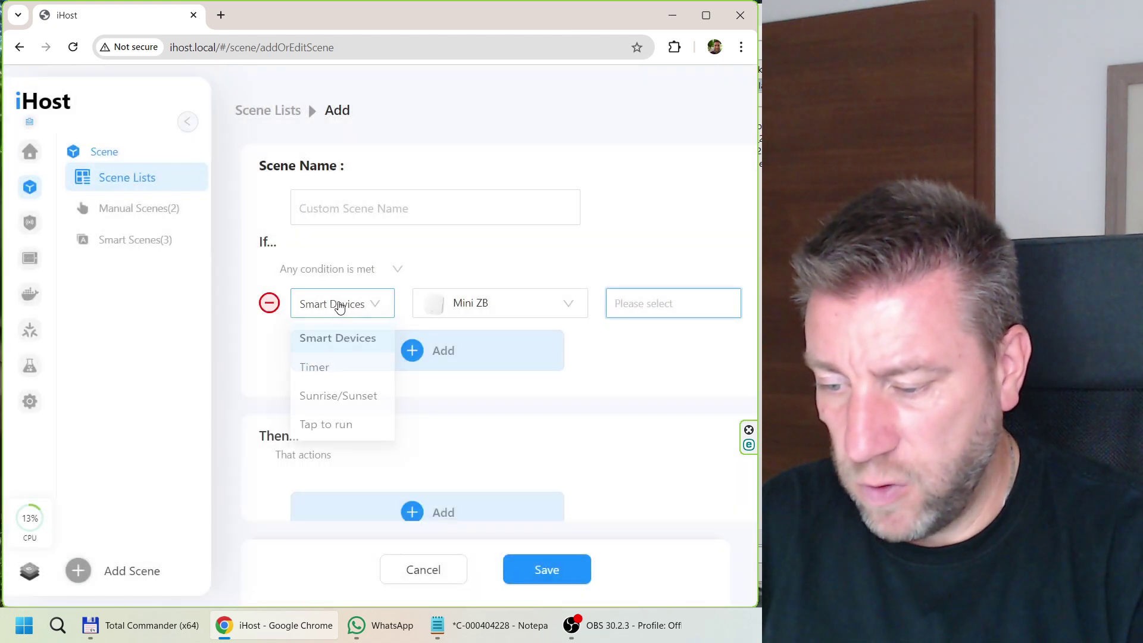
left_click(326, 434)
left_click(477, 444)
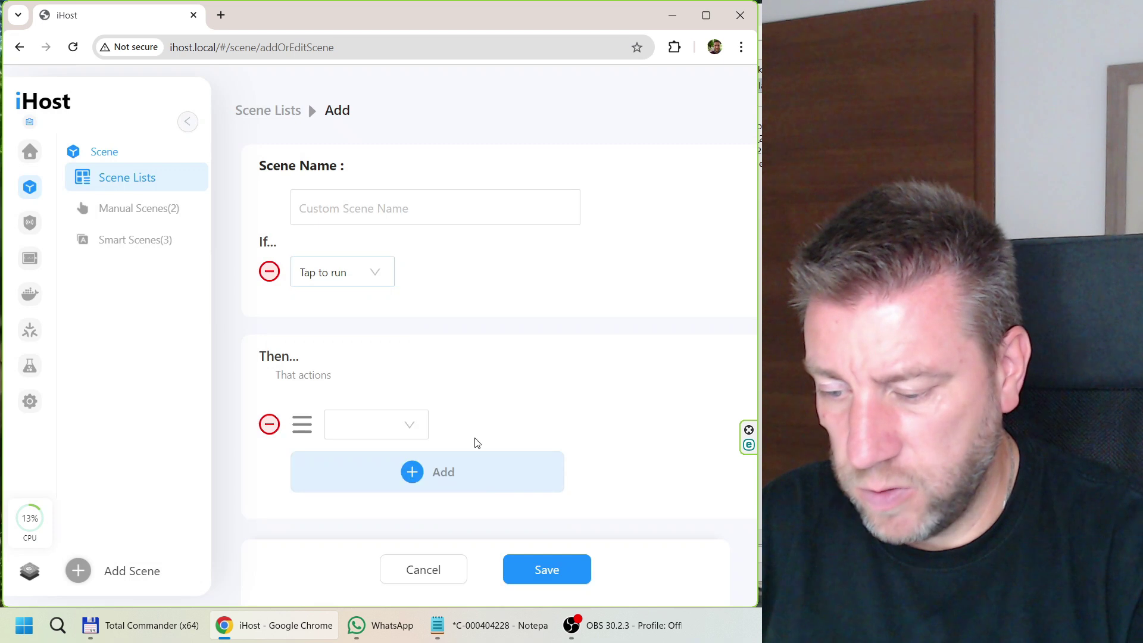
Step: Set the scene's action to Smart Devices with Mini ZB as the controlled device
left_click(415, 437)
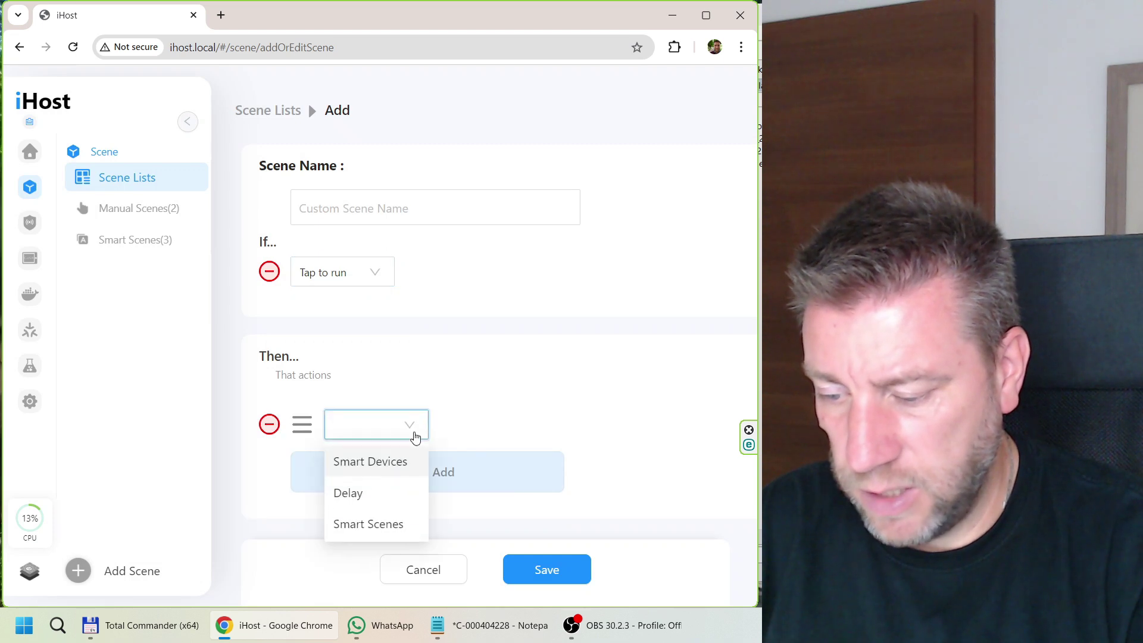
left_click(384, 463)
left_click(595, 420)
scroll(538, 378, "down", 5)
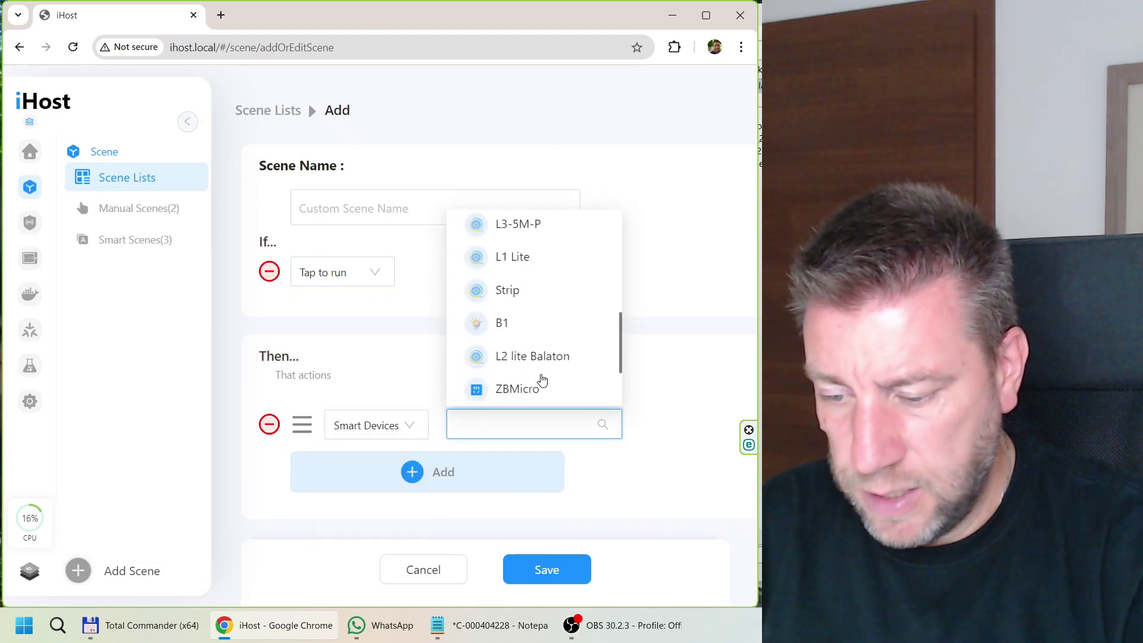
left_click(506, 357)
Step: Check the switch actions available for Mini ZB in the scene, and close the options without applying one
left_click(684, 424)
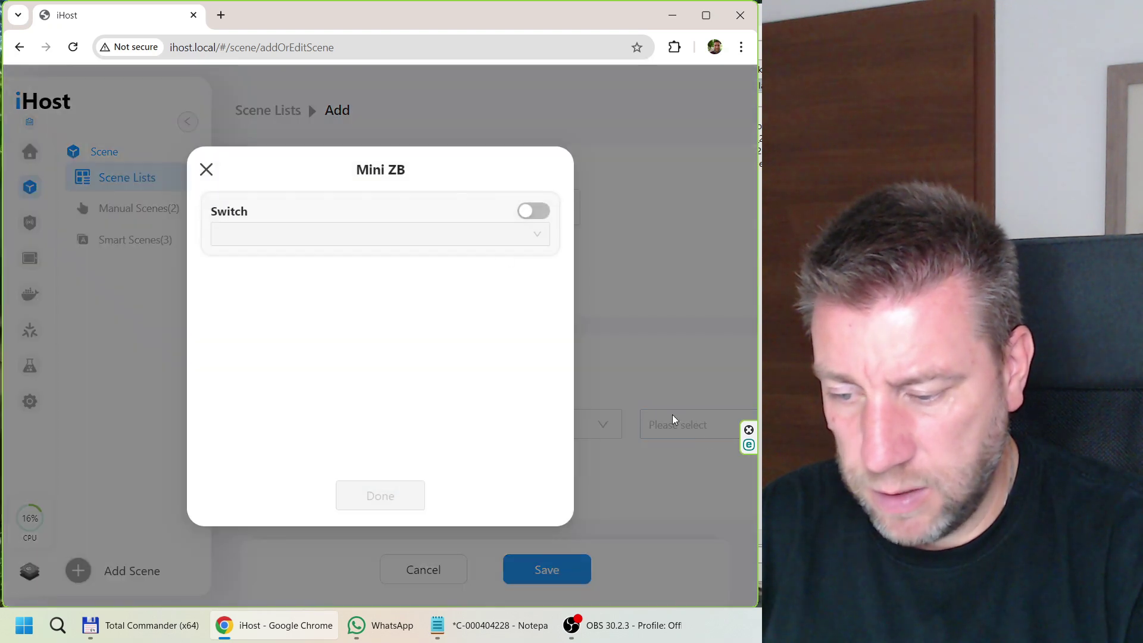
left_click(545, 241)
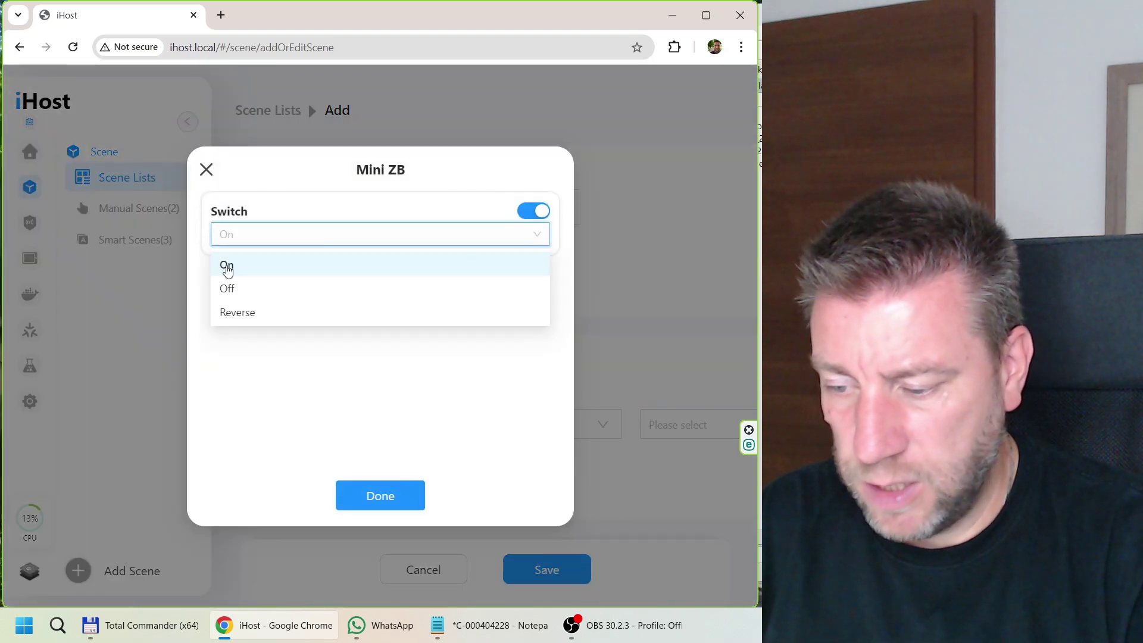
left_click(205, 170)
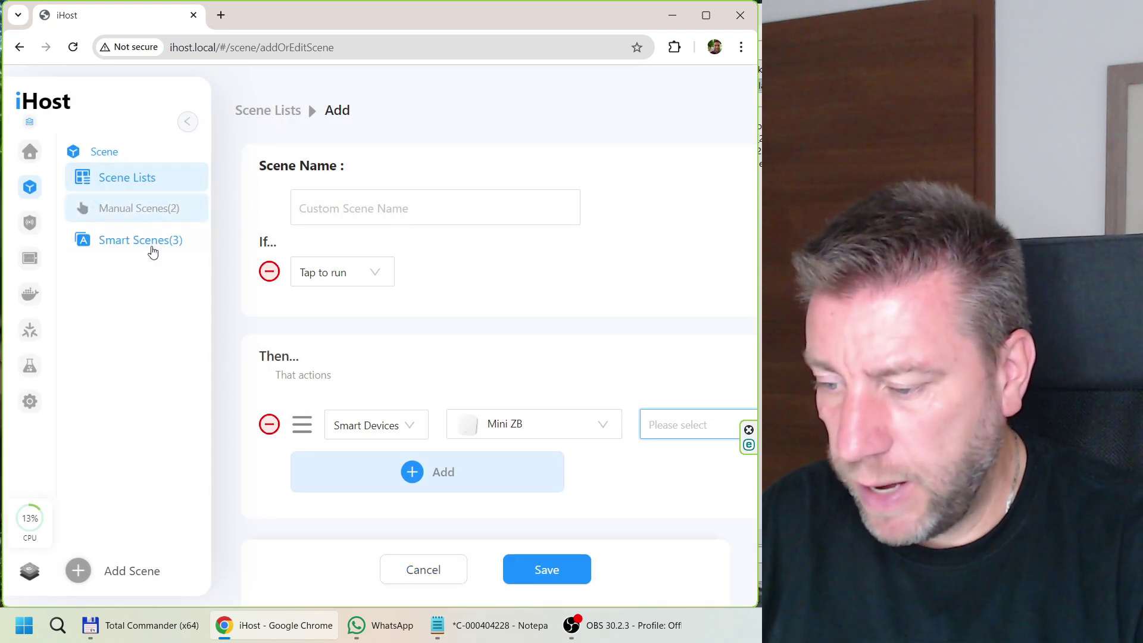
Step: Cancel the new scene, review the basic and device info in Mini ZB's settings, and close the device
left_click(425, 577)
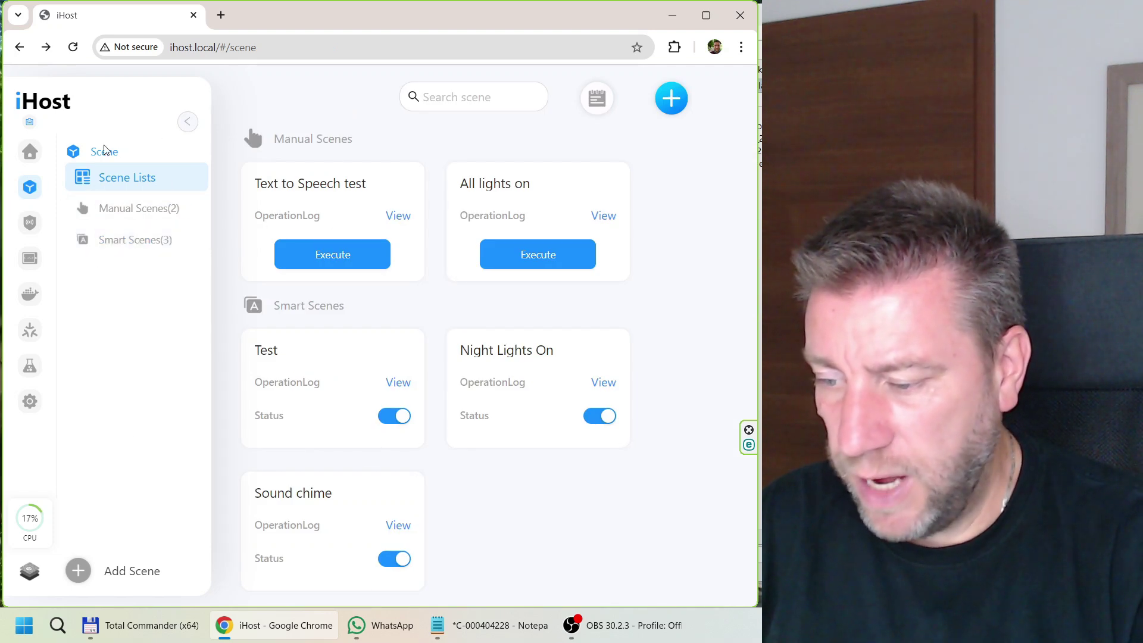
left_click(30, 151)
left_click(294, 245)
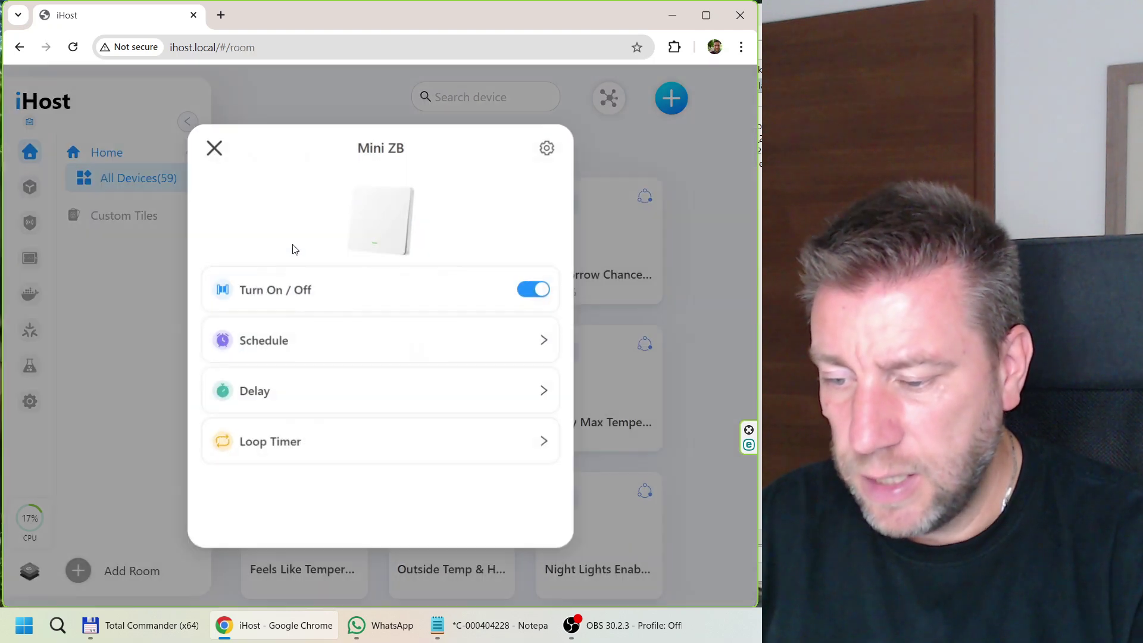
left_click(546, 151)
scroll(490, 245, "down", 2)
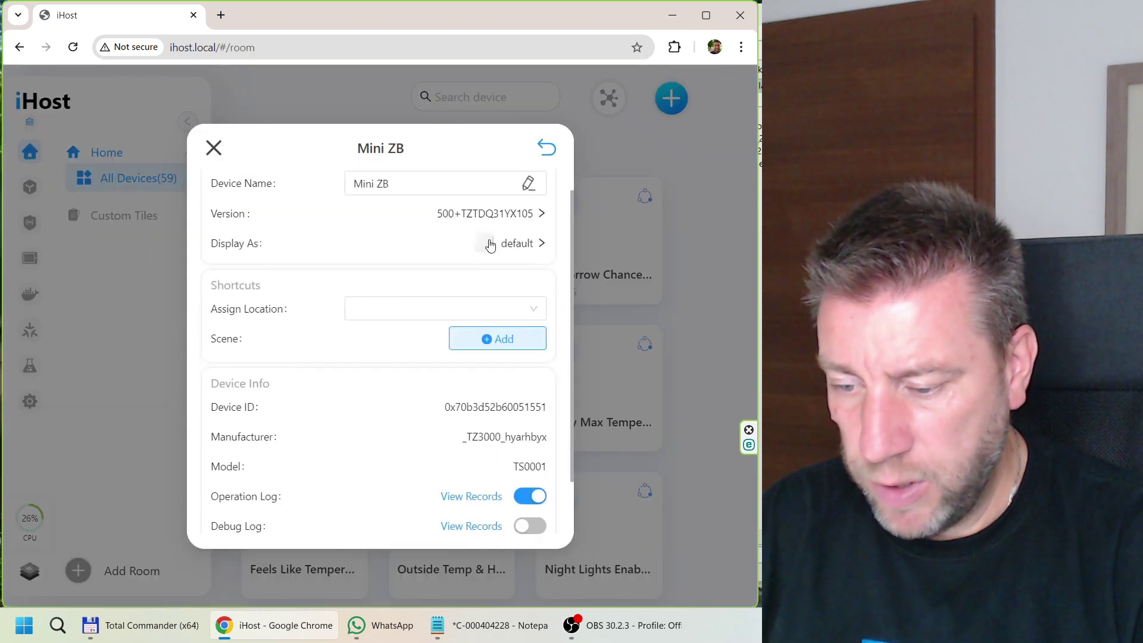
scroll(489, 245, "up", 2)
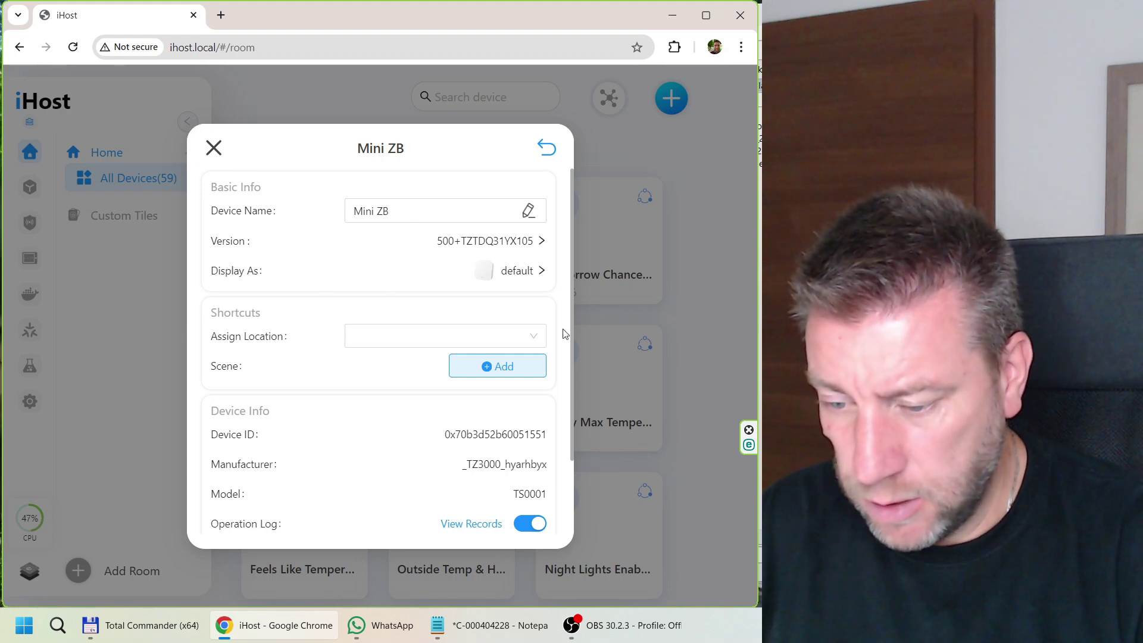
scroll(512, 324, "down", 2)
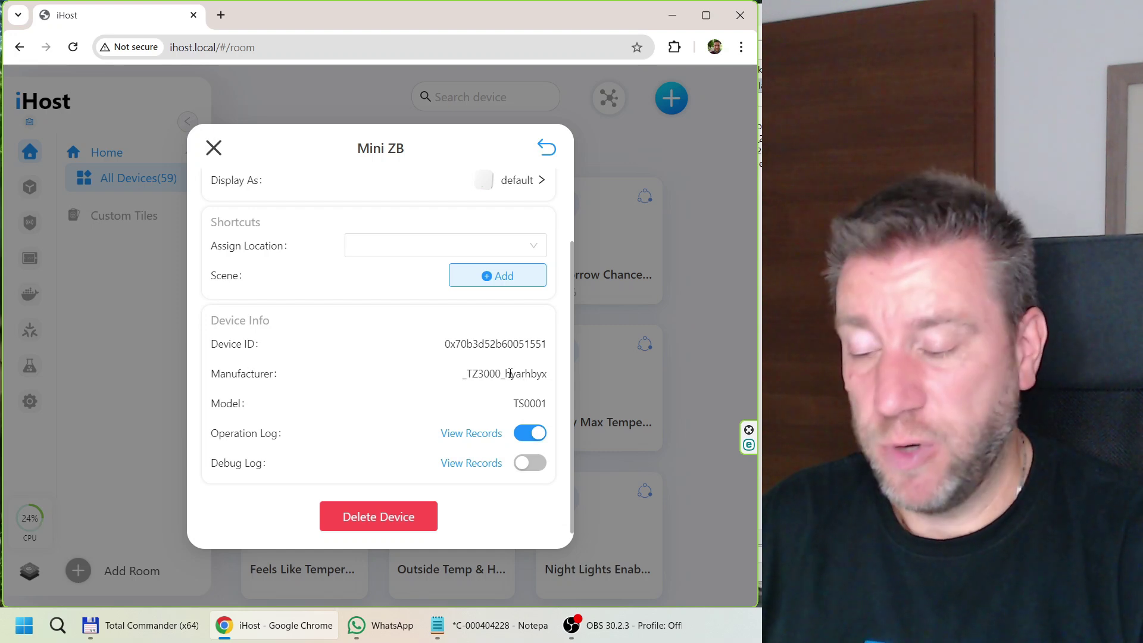
left_click(215, 151)
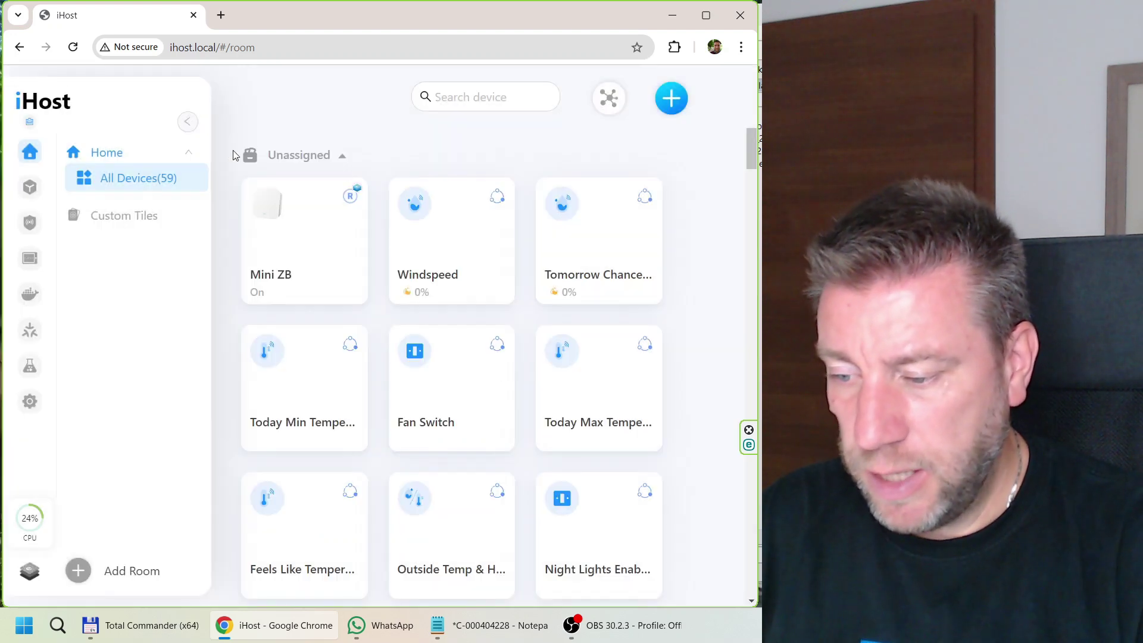
Step: Delete the Mini ZB device from iHost through its device settings and confirm the deletion
mouse_move(368, 201)
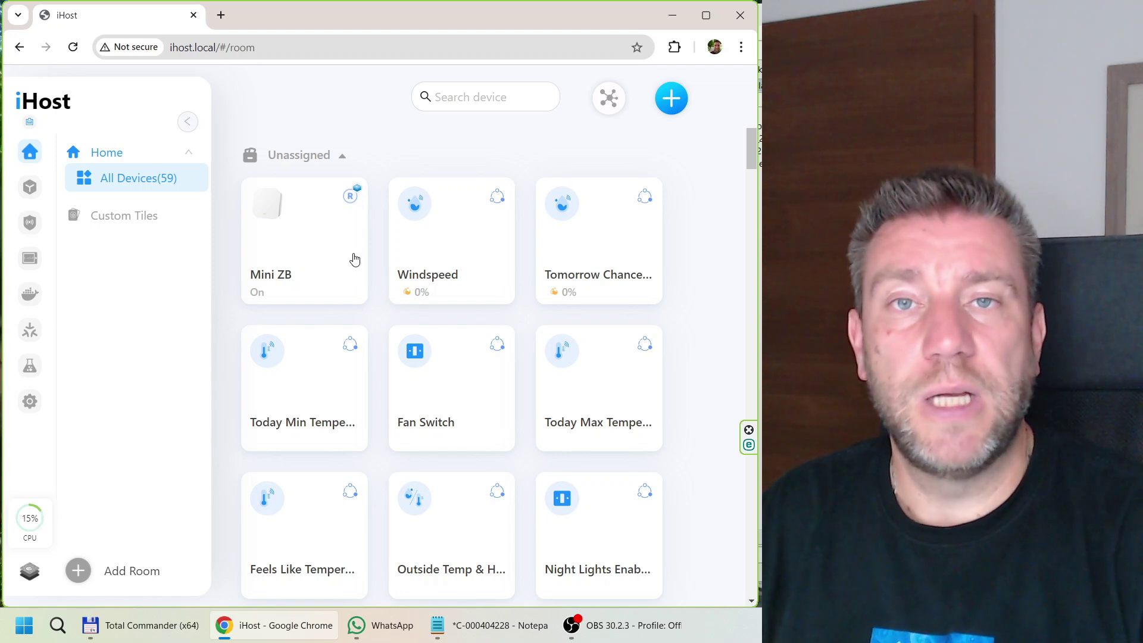
left_click(327, 232)
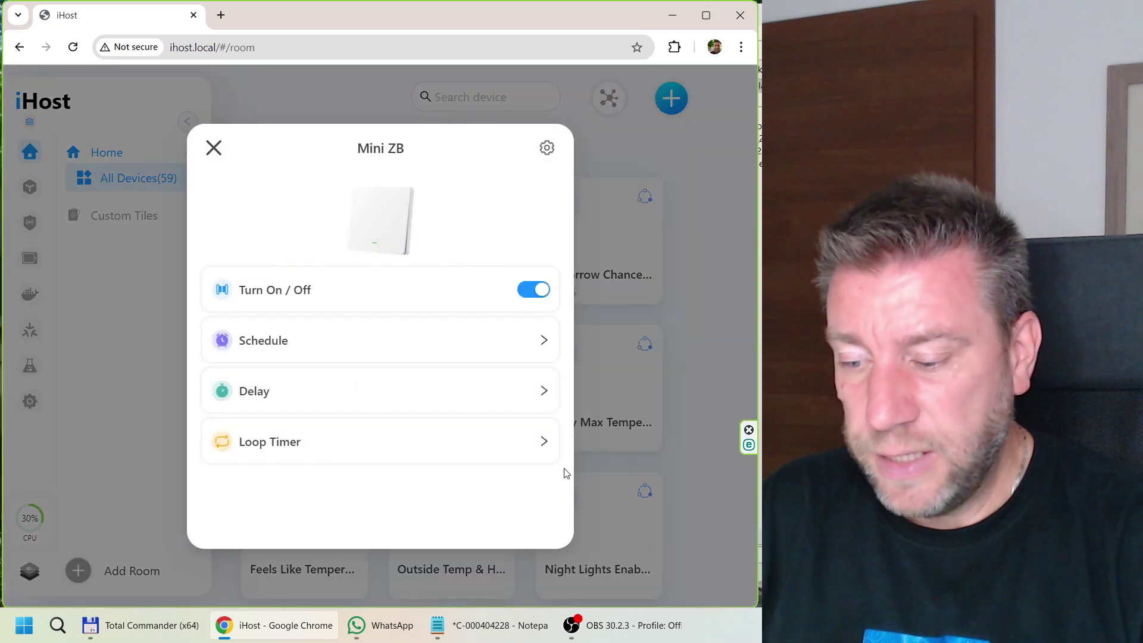
left_click(547, 147)
scroll(530, 339, "down", 3)
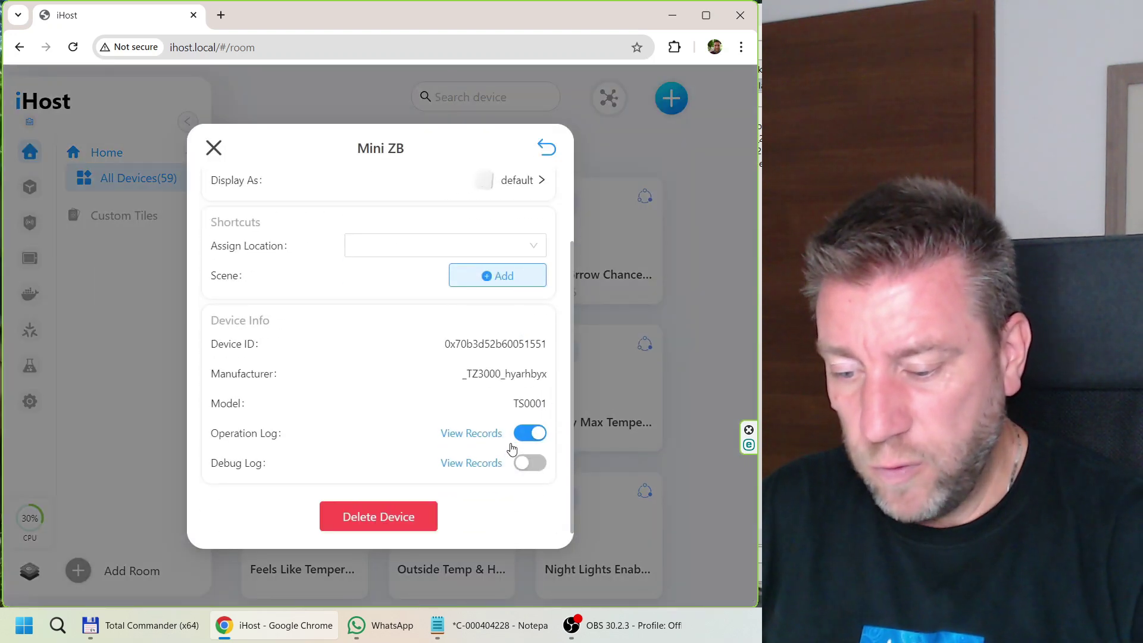
left_click(373, 515)
left_click(473, 400)
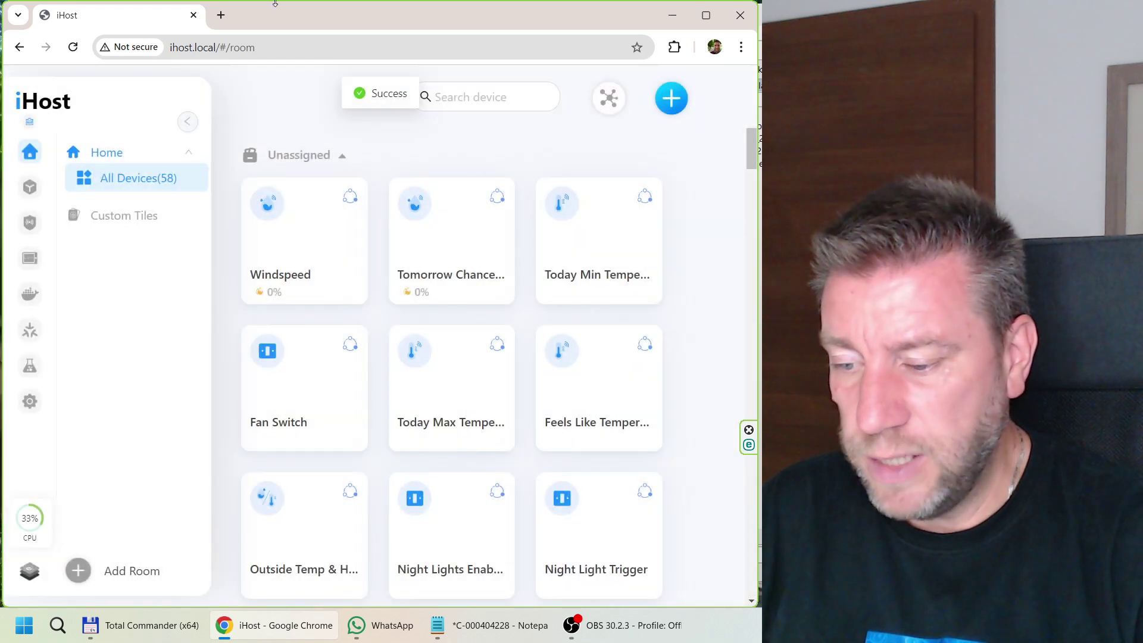
Step: Open Zigbee2MQTT from the Homer server dashboard in a new browser tab and permit all devices to join
left_click(220, 14)
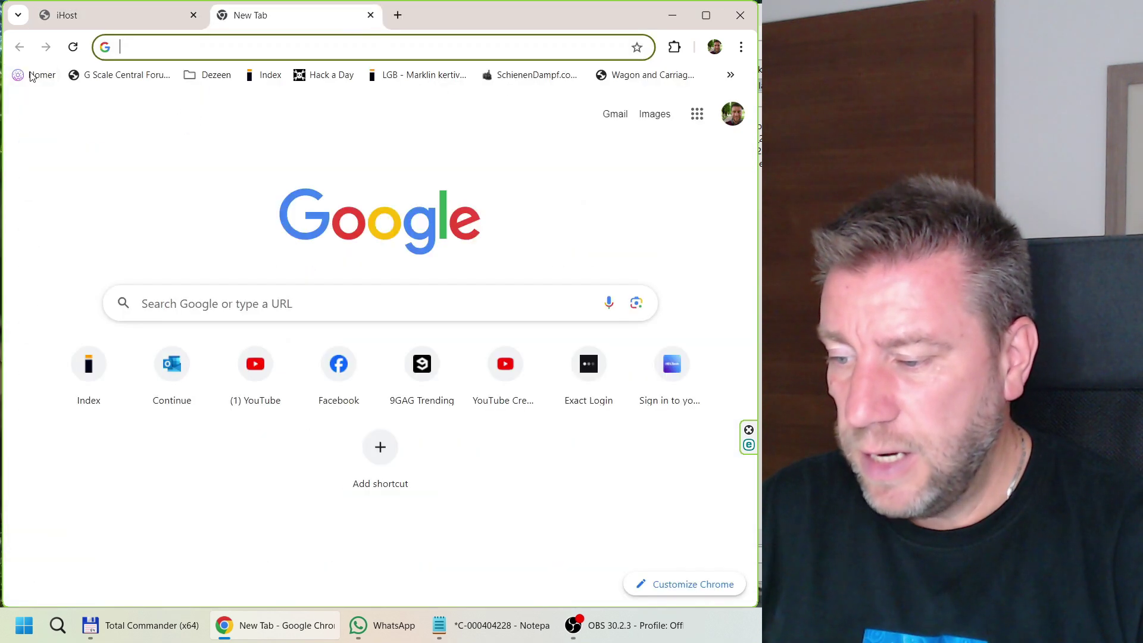
left_click(34, 74)
left_click(119, 563)
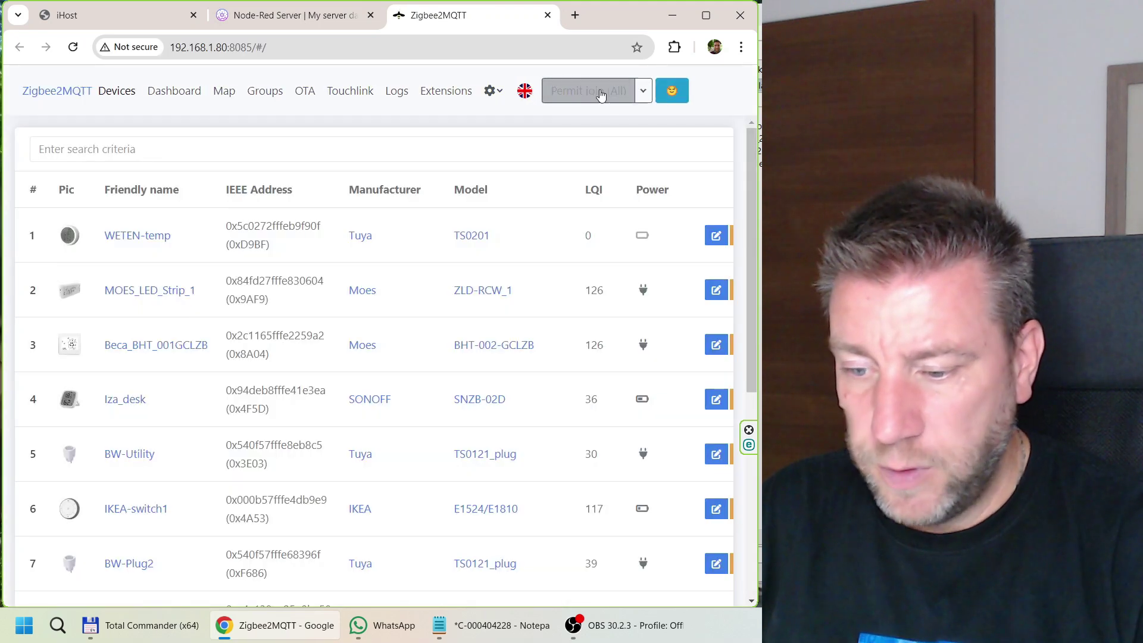
Step: Open the documentation of the newly joined TS0001 switch and read its white-label names, pairing notes, options and exposes
scroll(401, 157, "down", 5)
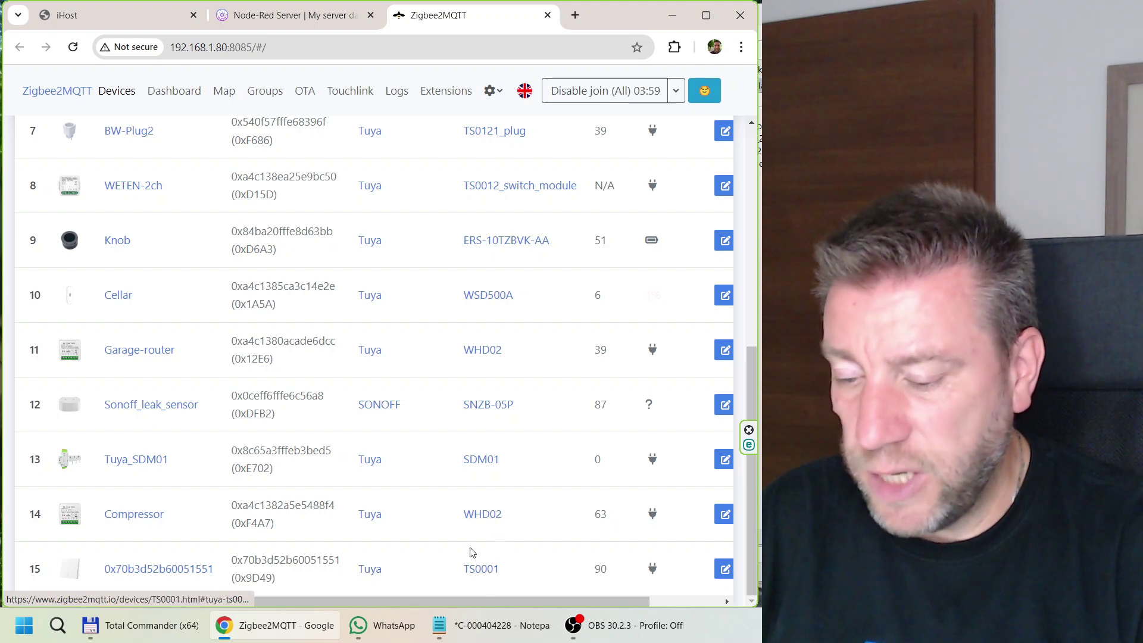
left_click(482, 572)
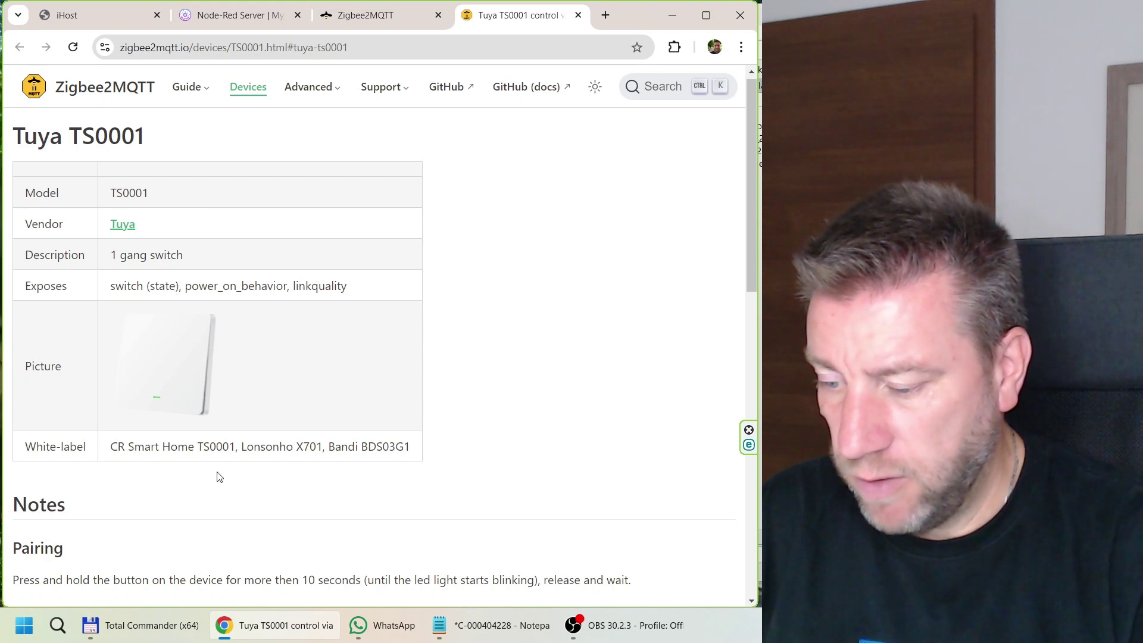
scroll(408, 443, "down", 4)
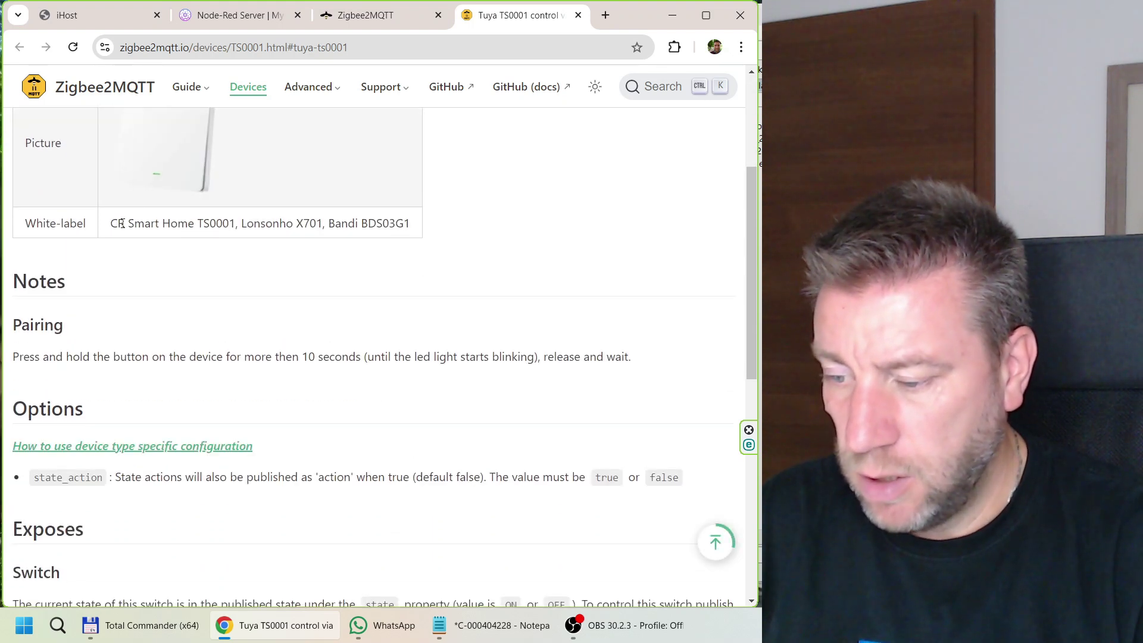
left_click_drag(113, 224, 410, 226)
left_click(253, 225)
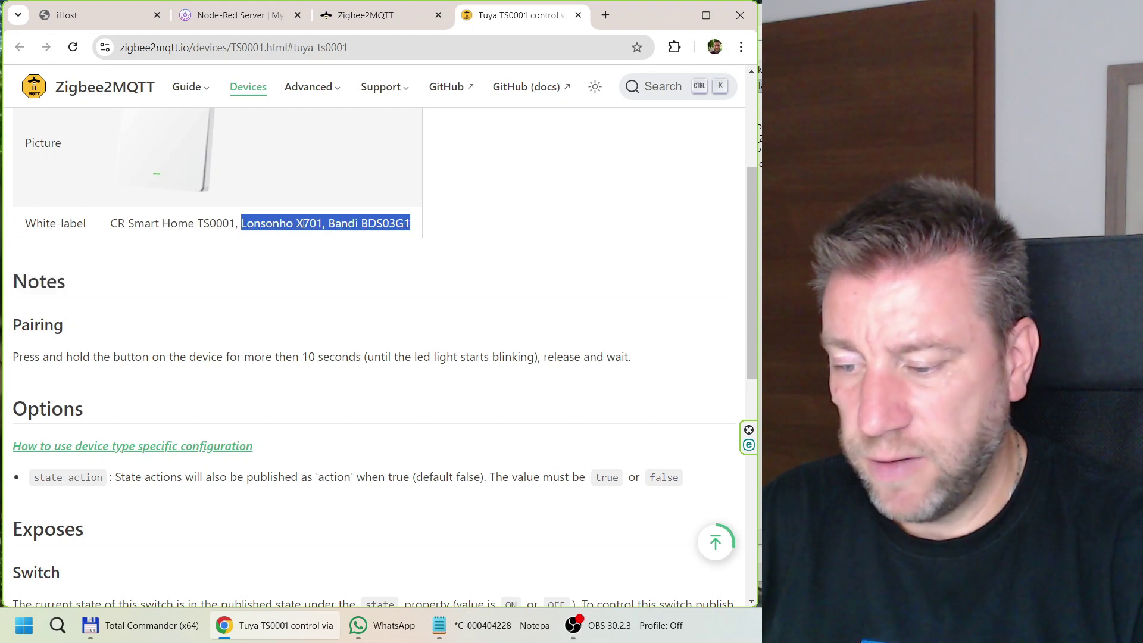
left_click(167, 223)
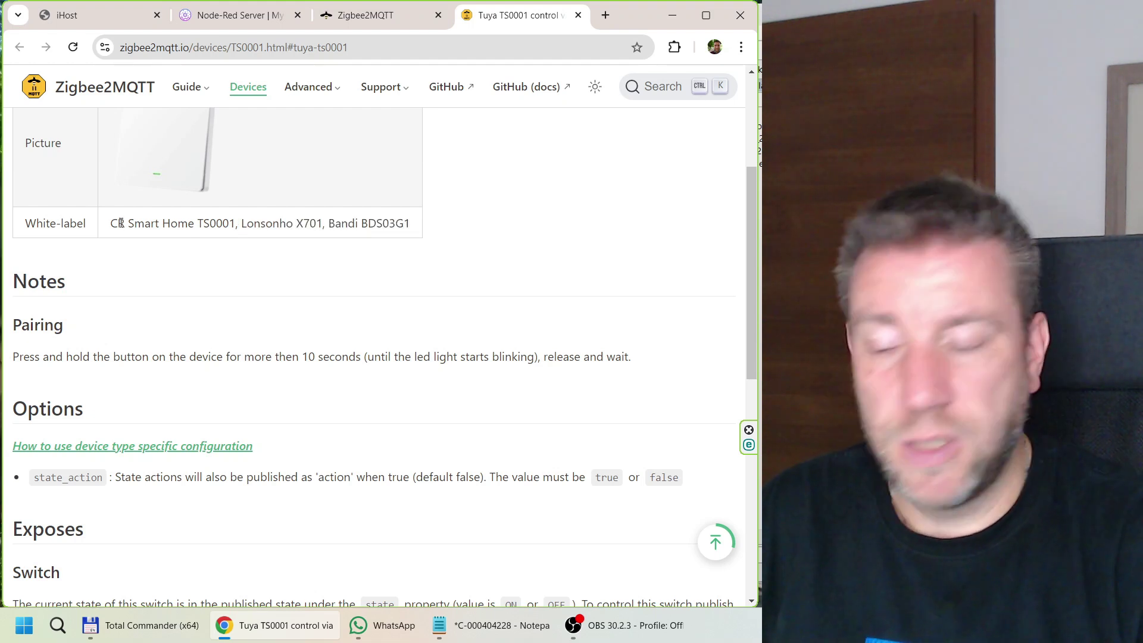
scroll(185, 284, "down", 3)
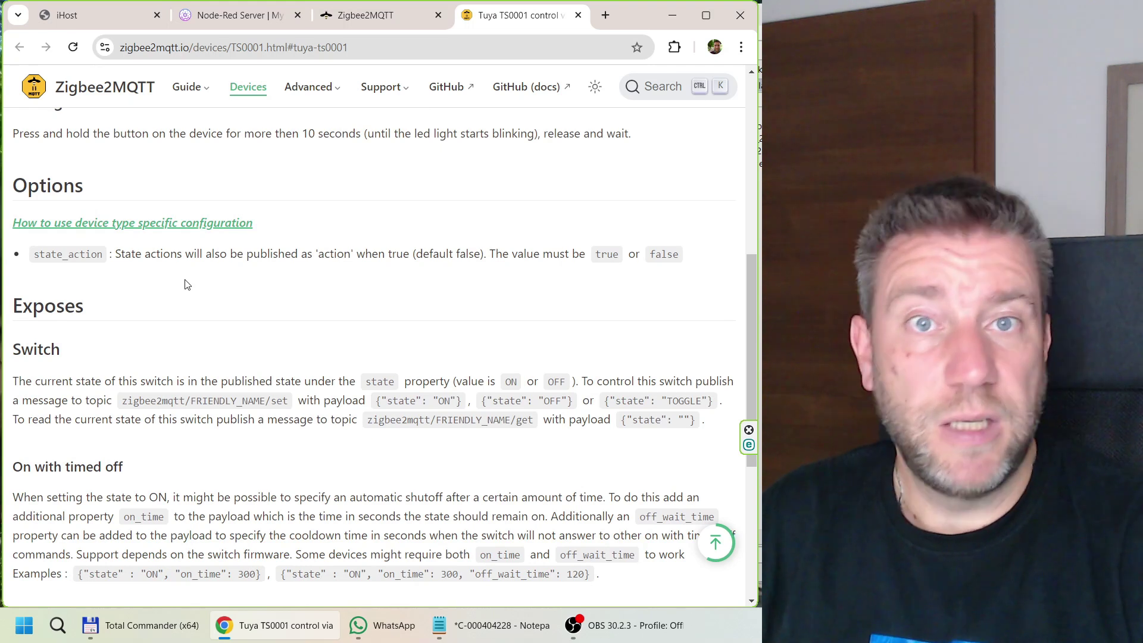
Step: Return to the Zigbee2MQTT device list and examine the new TS0001 switch's details, highlighting its device type
key("ctrl+shift+Tab")
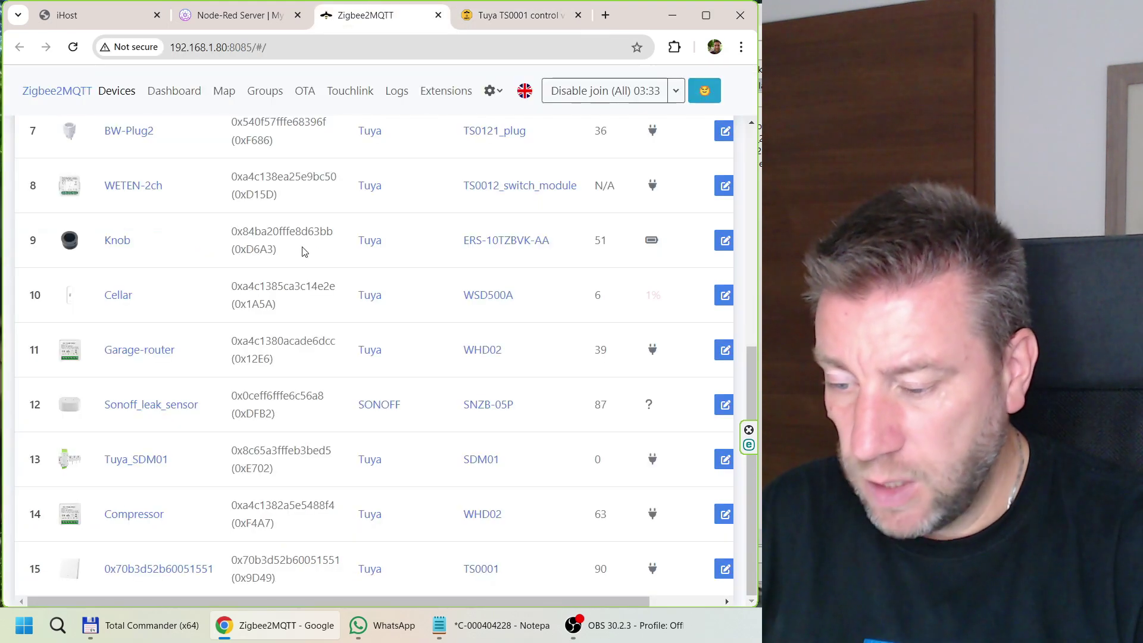
left_click(141, 568)
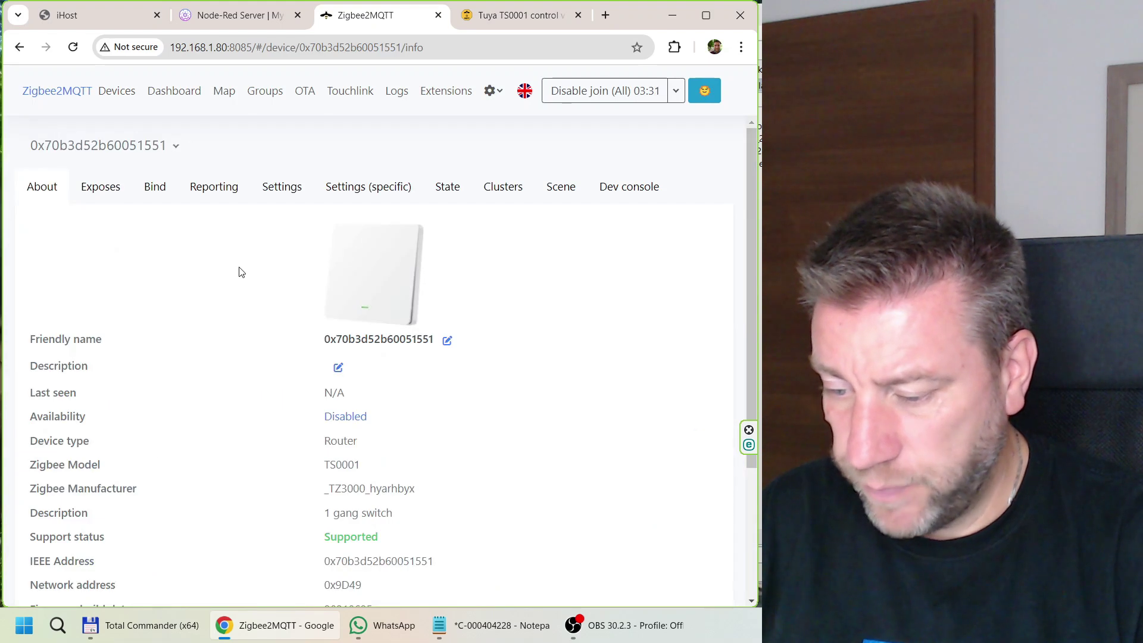
scroll(286, 276, "down", 3)
left_click_drag(331, 253, 363, 260)
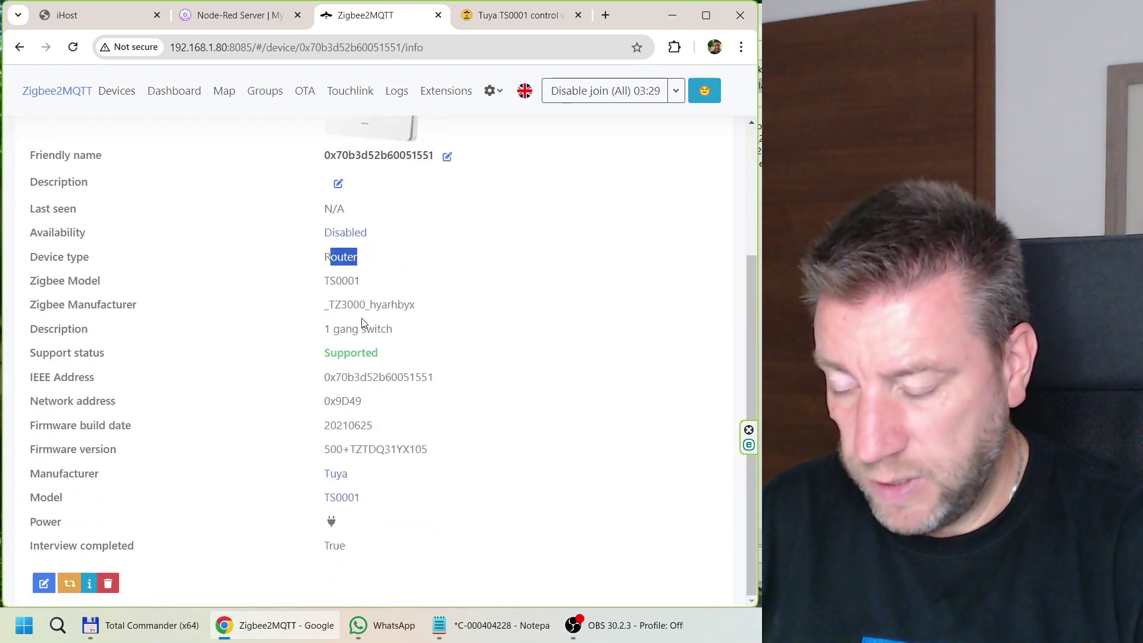